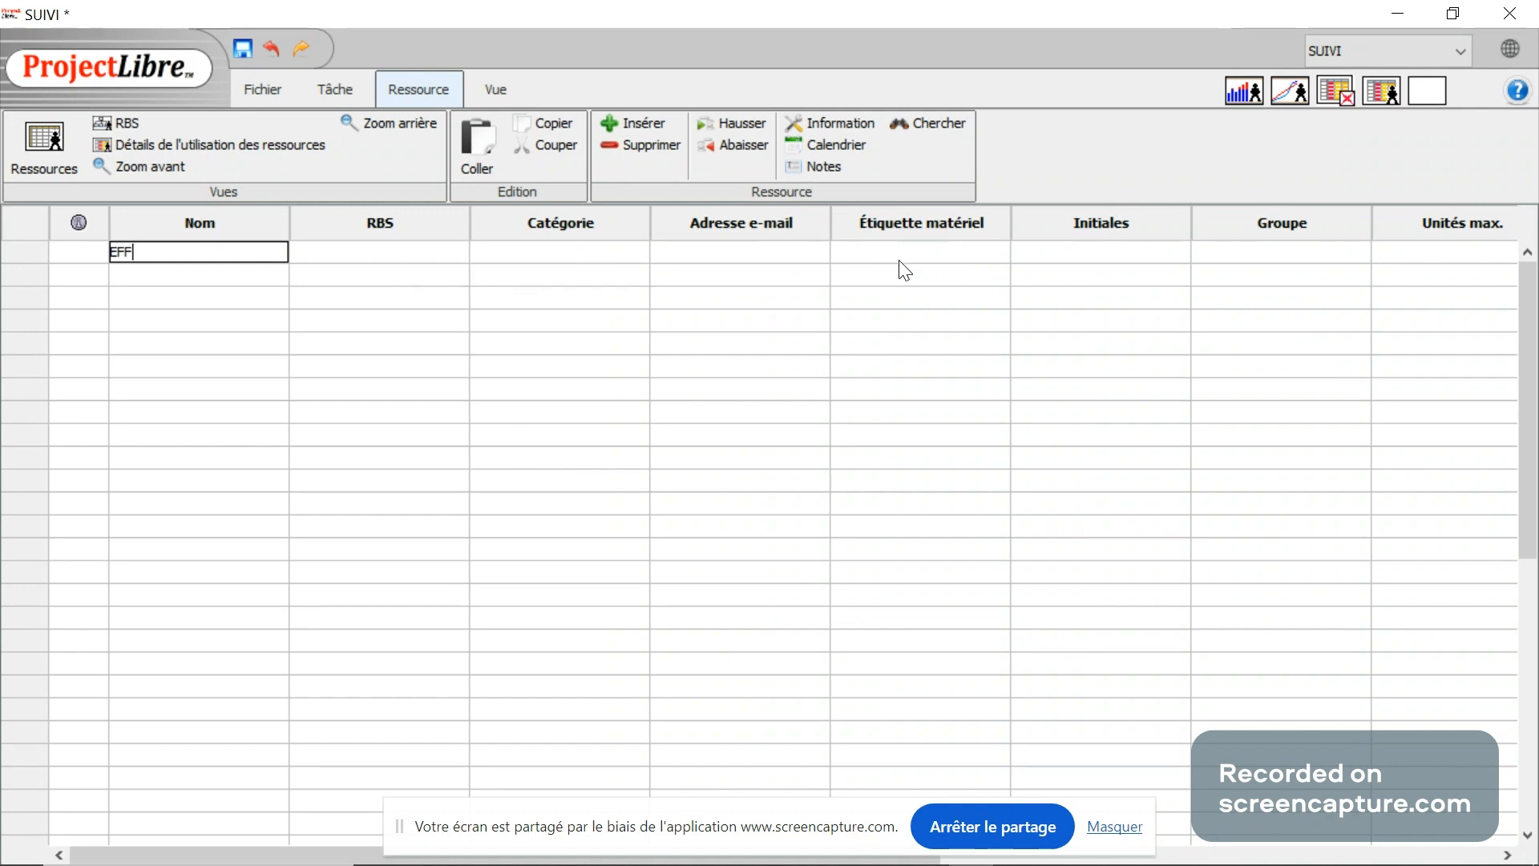
Set the EFF resource's initials to EFF and its maximum units to 2 000 %.
click(1098, 253)
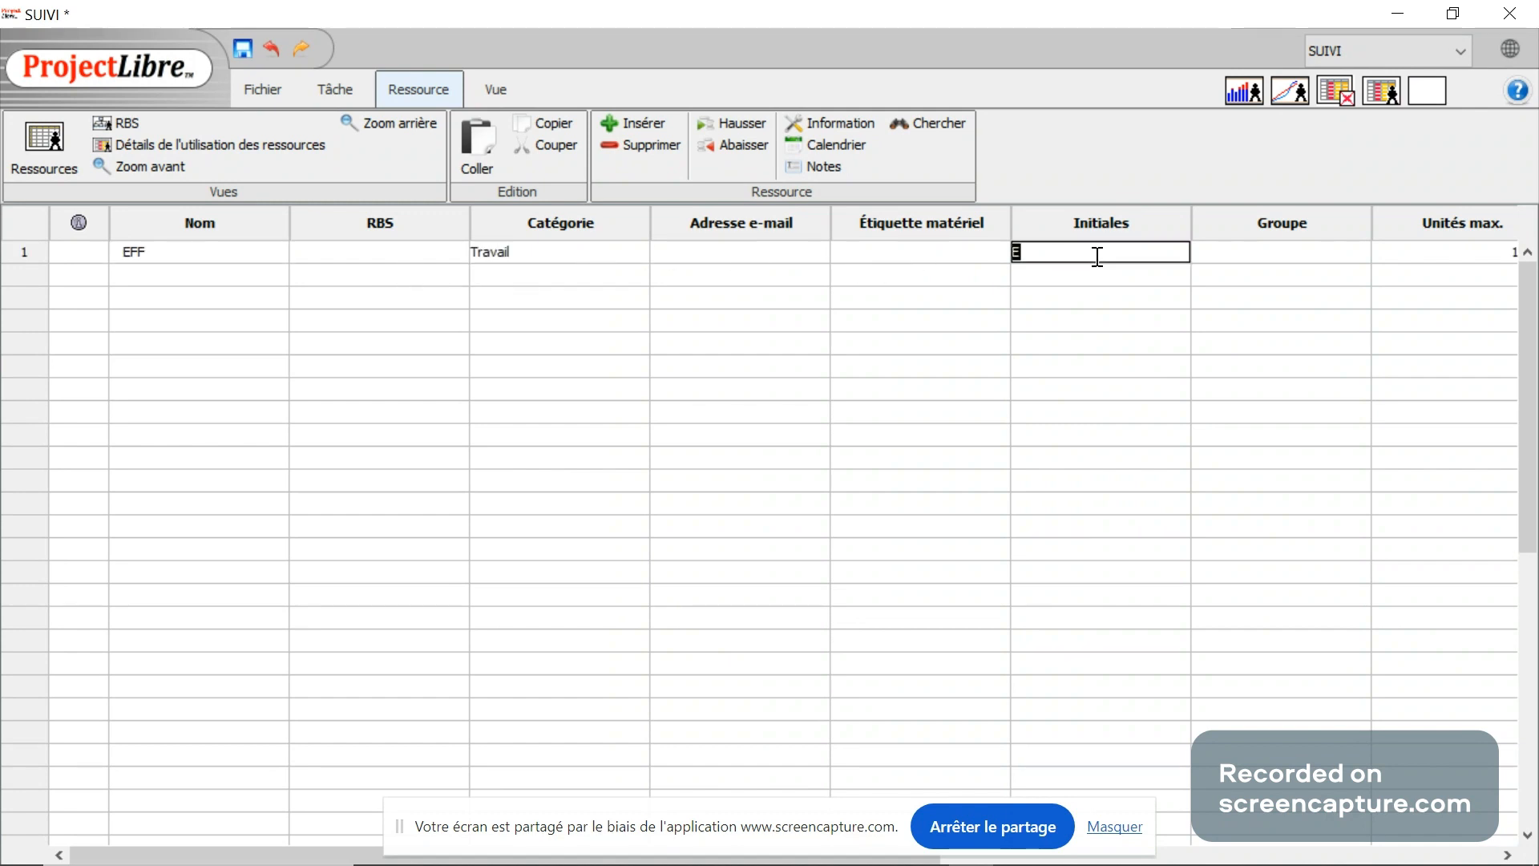
text(EFF)
click(1480, 264)
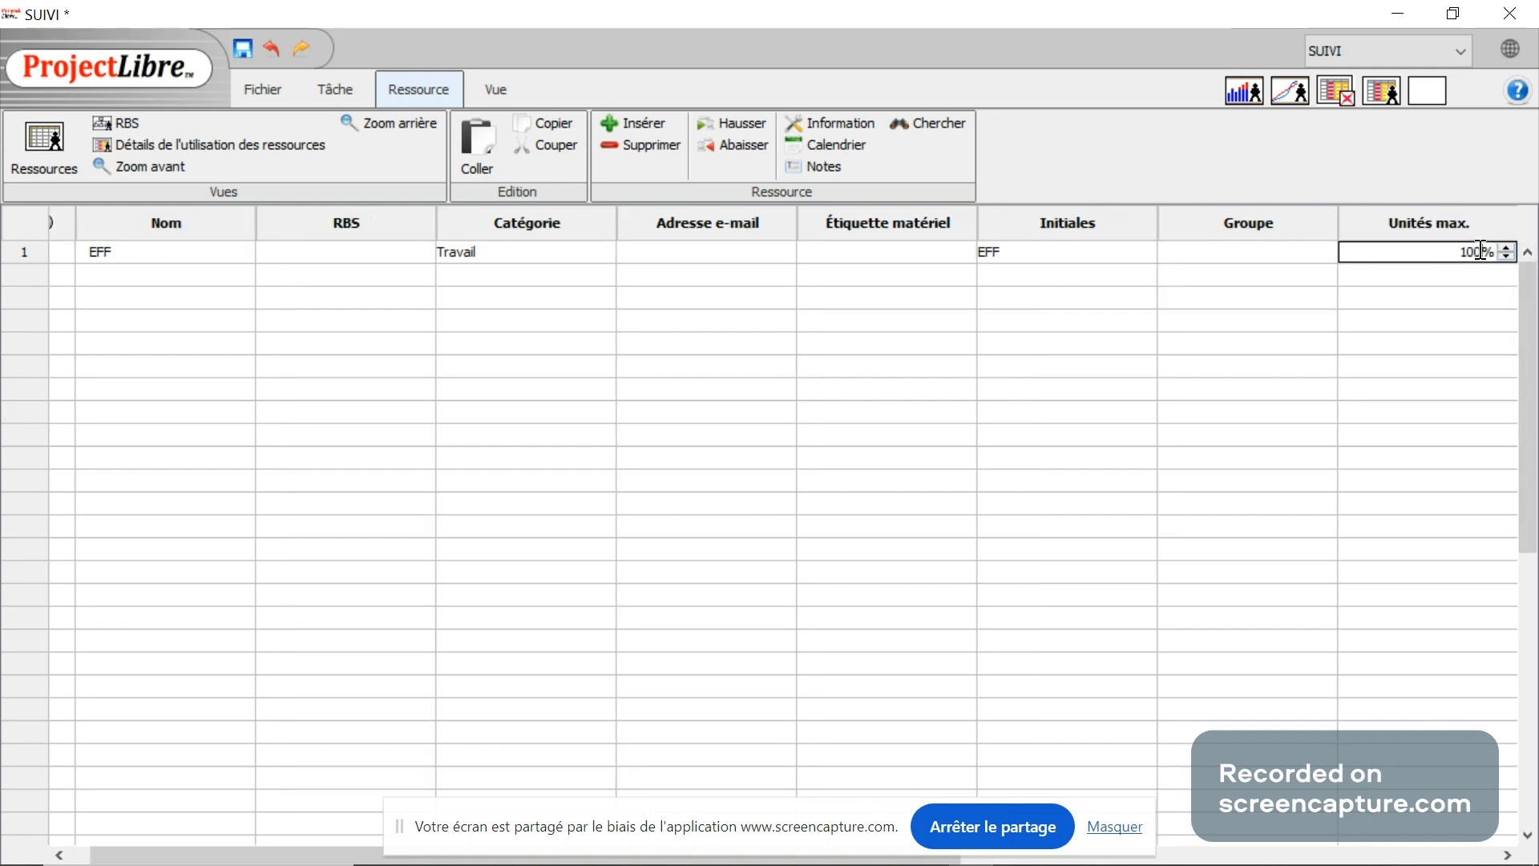
double_click(1480, 252)
text(200)
key(Return)
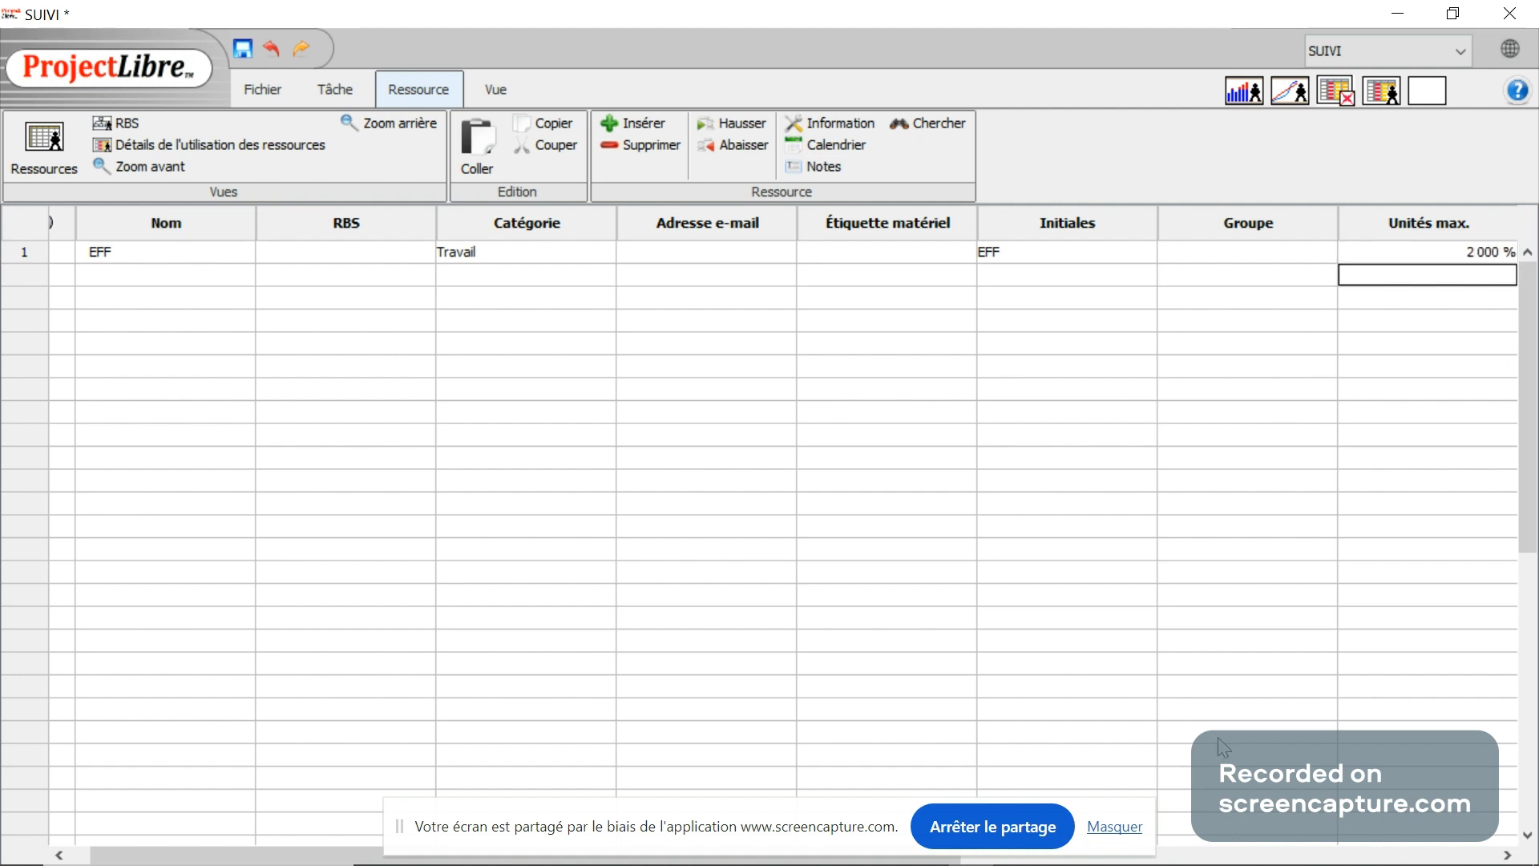
click(1132, 829)
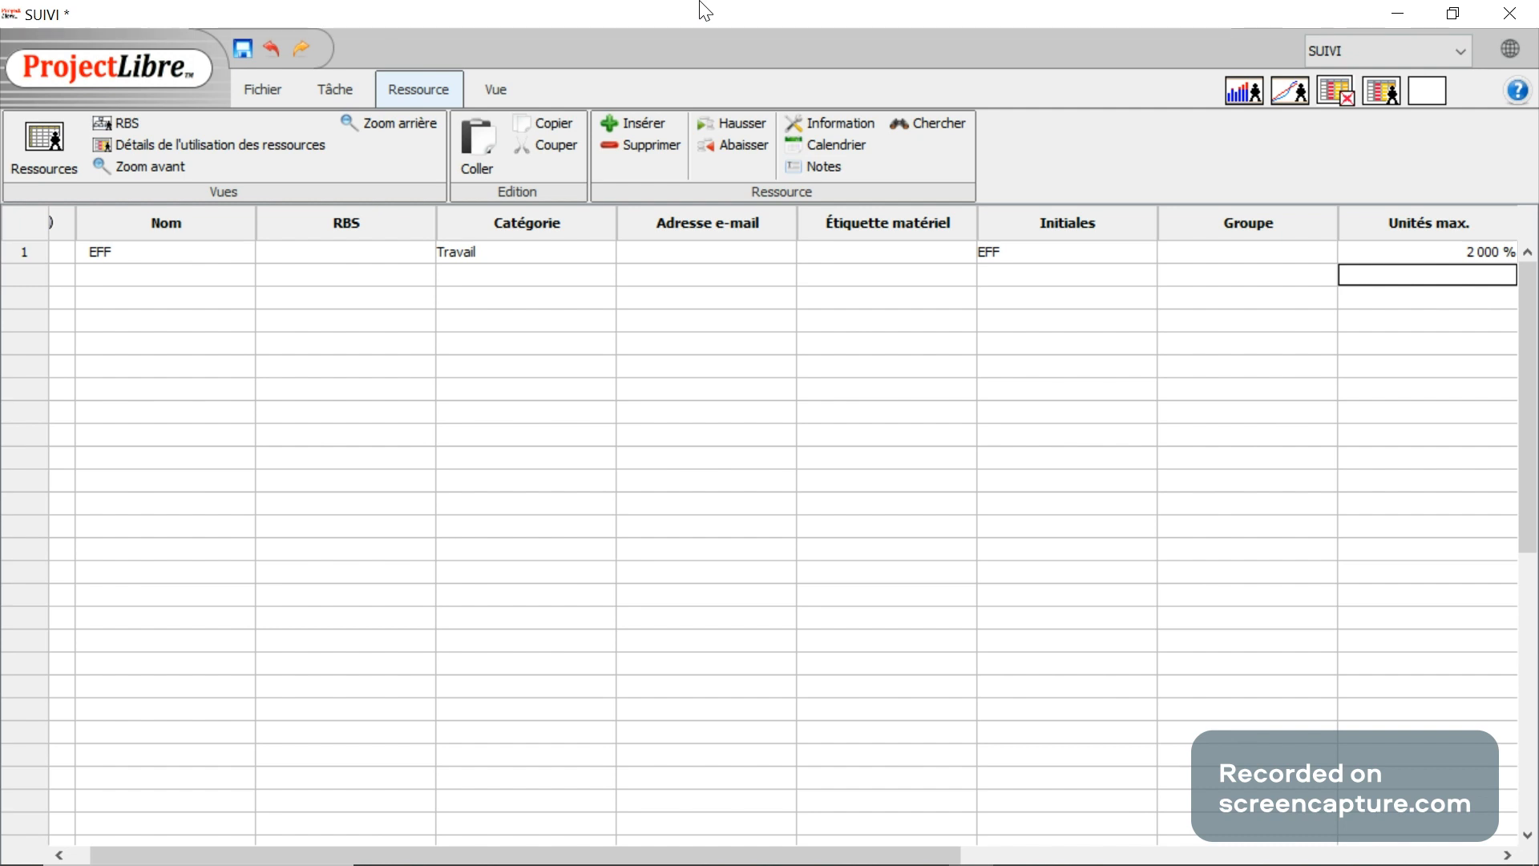
Switch from the resource sheet to the Gantt view of the project tasks.
click(323, 91)
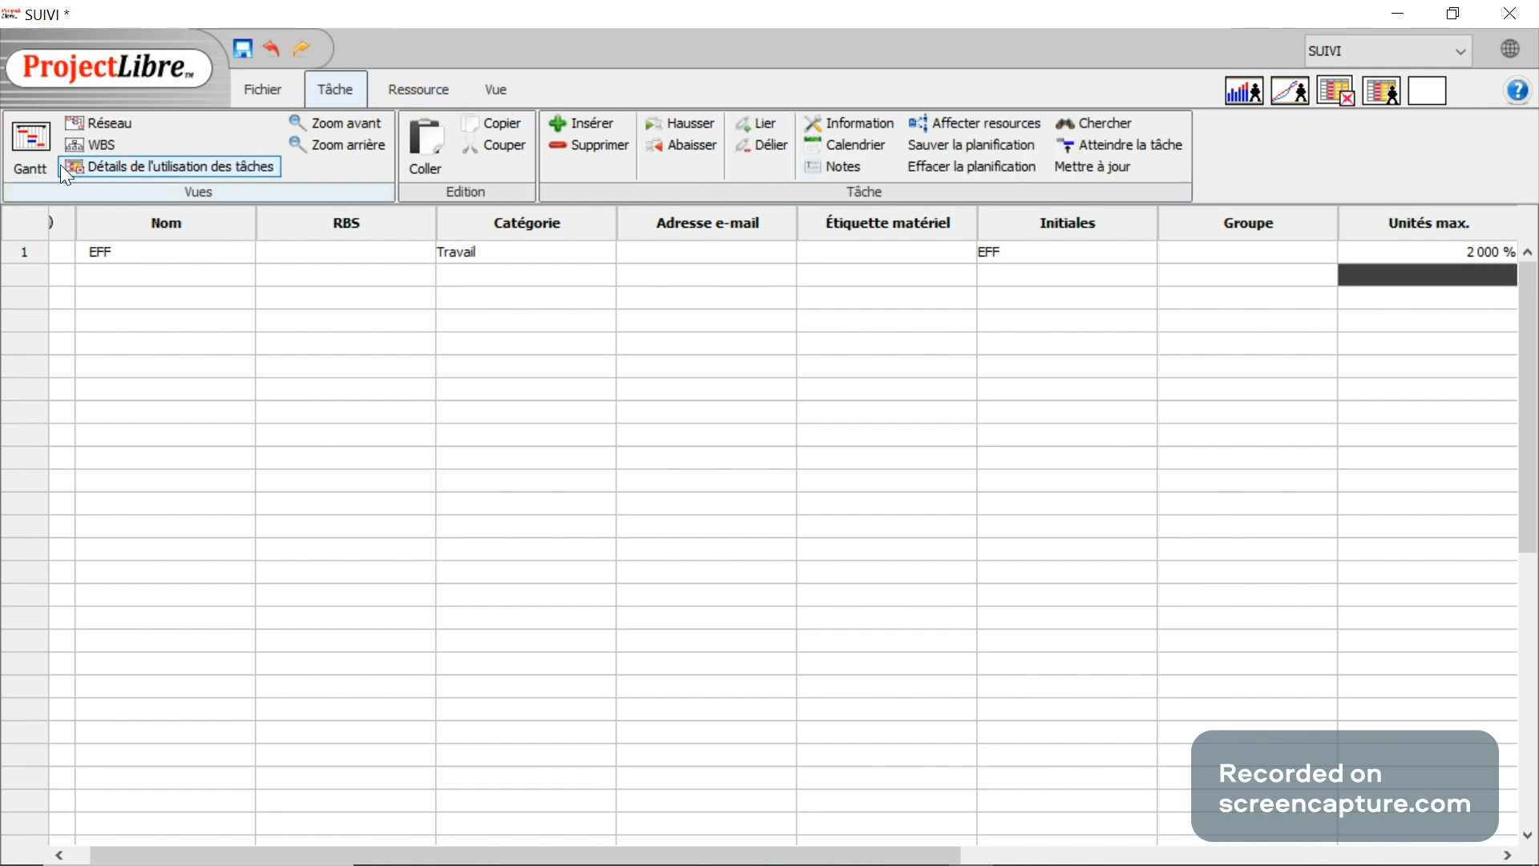
click(24, 149)
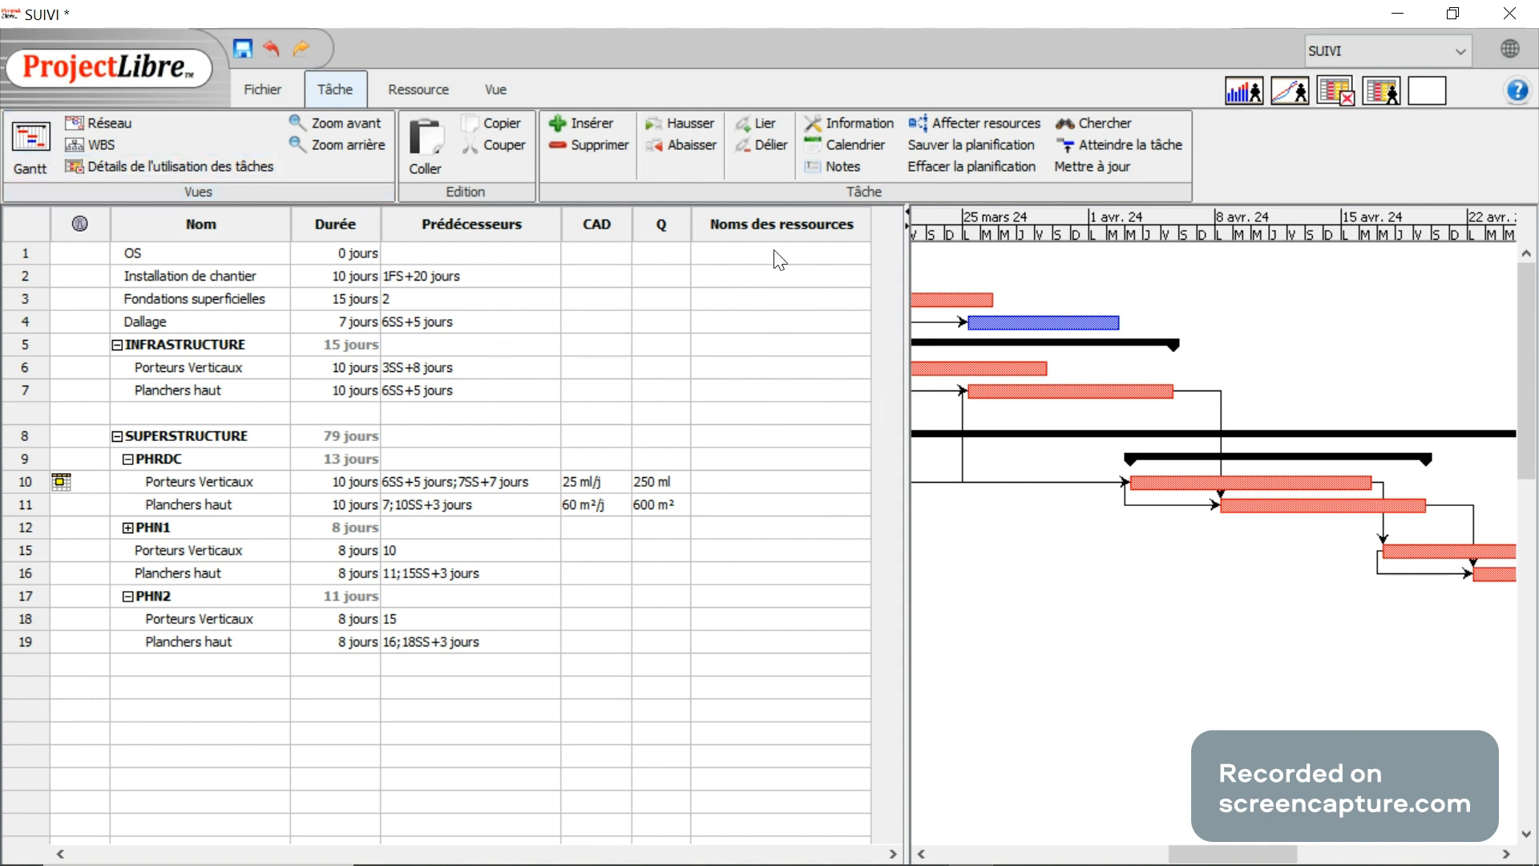
click(769, 228)
right_click(770, 227)
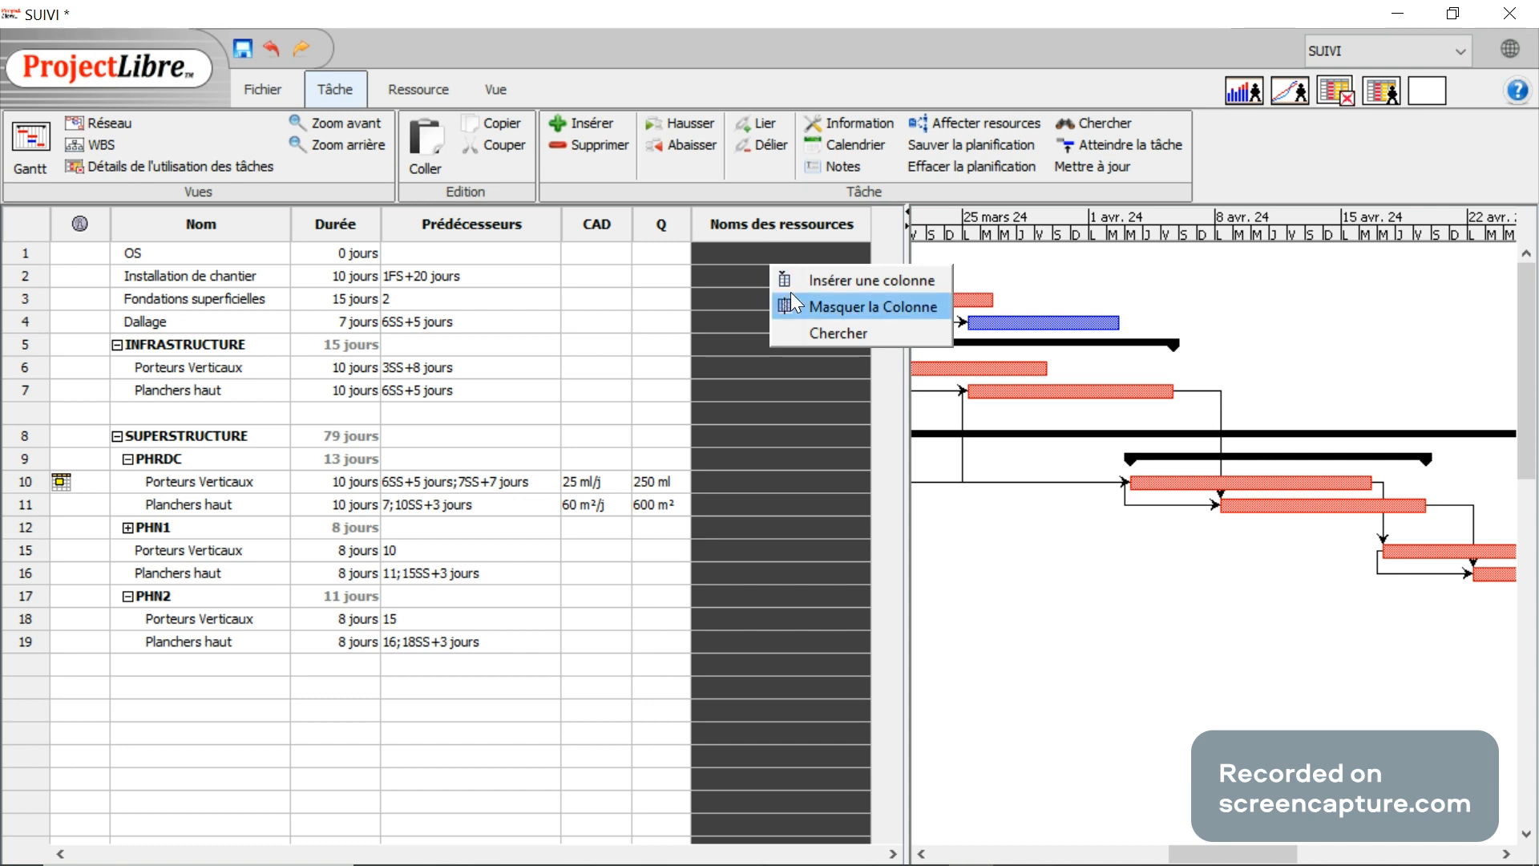
click(764, 219)
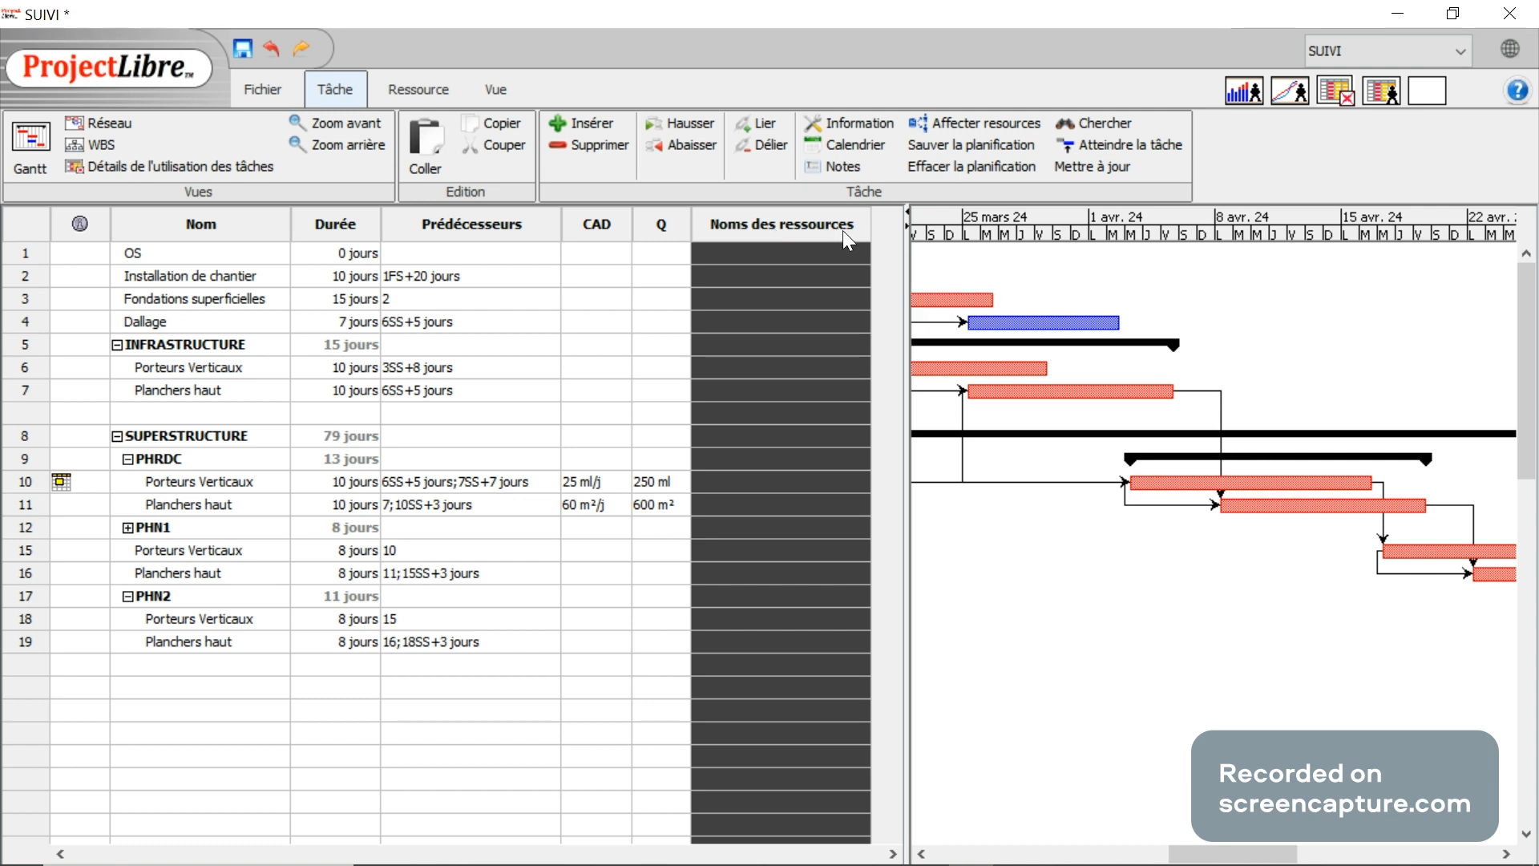
click(660, 219)
right_click(661, 218)
click(776, 214)
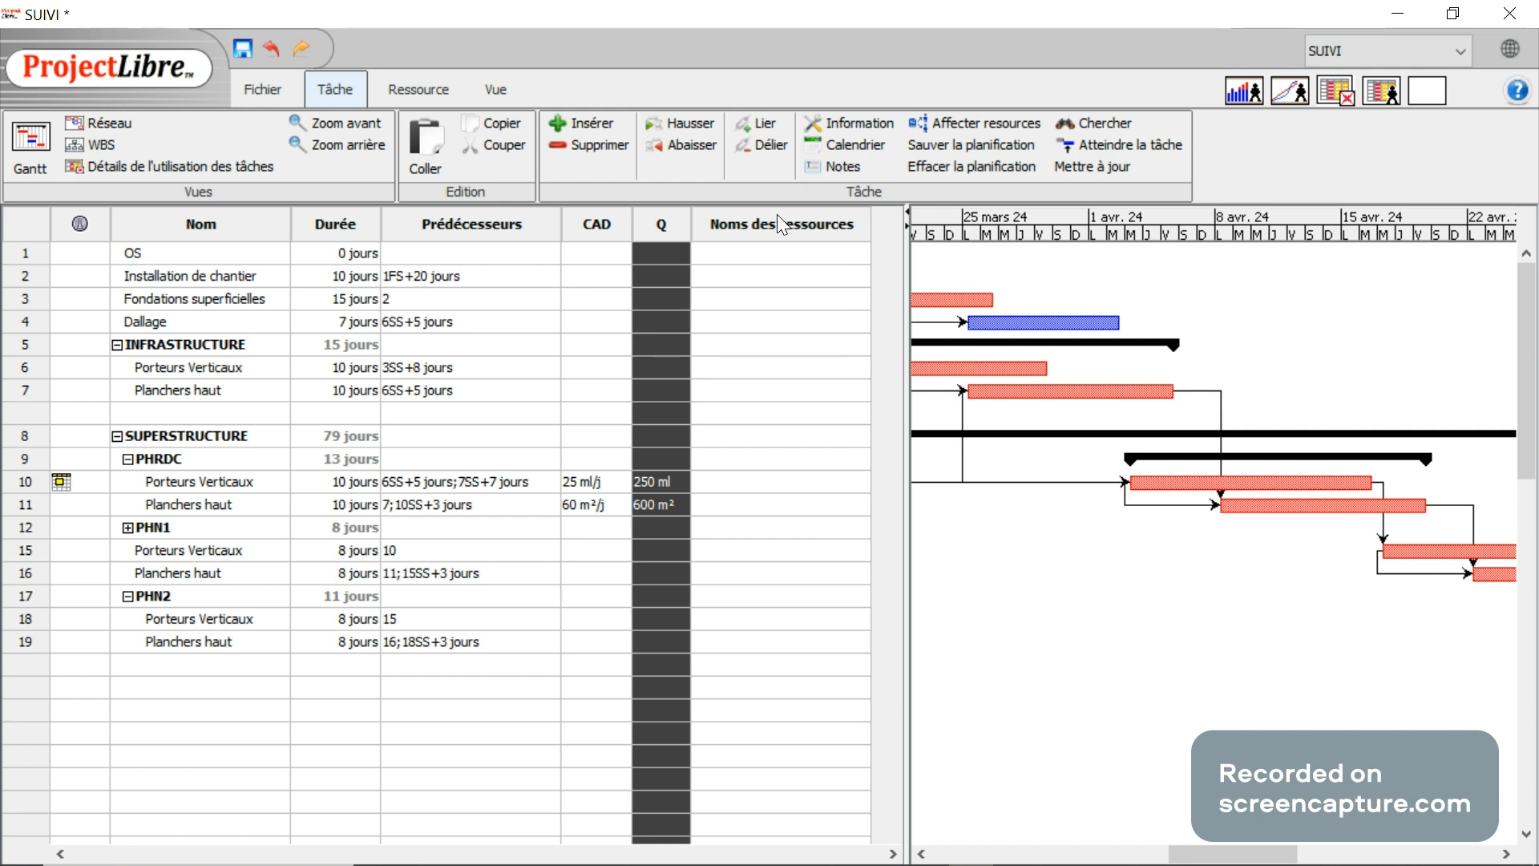
click(777, 223)
right_click(776, 223)
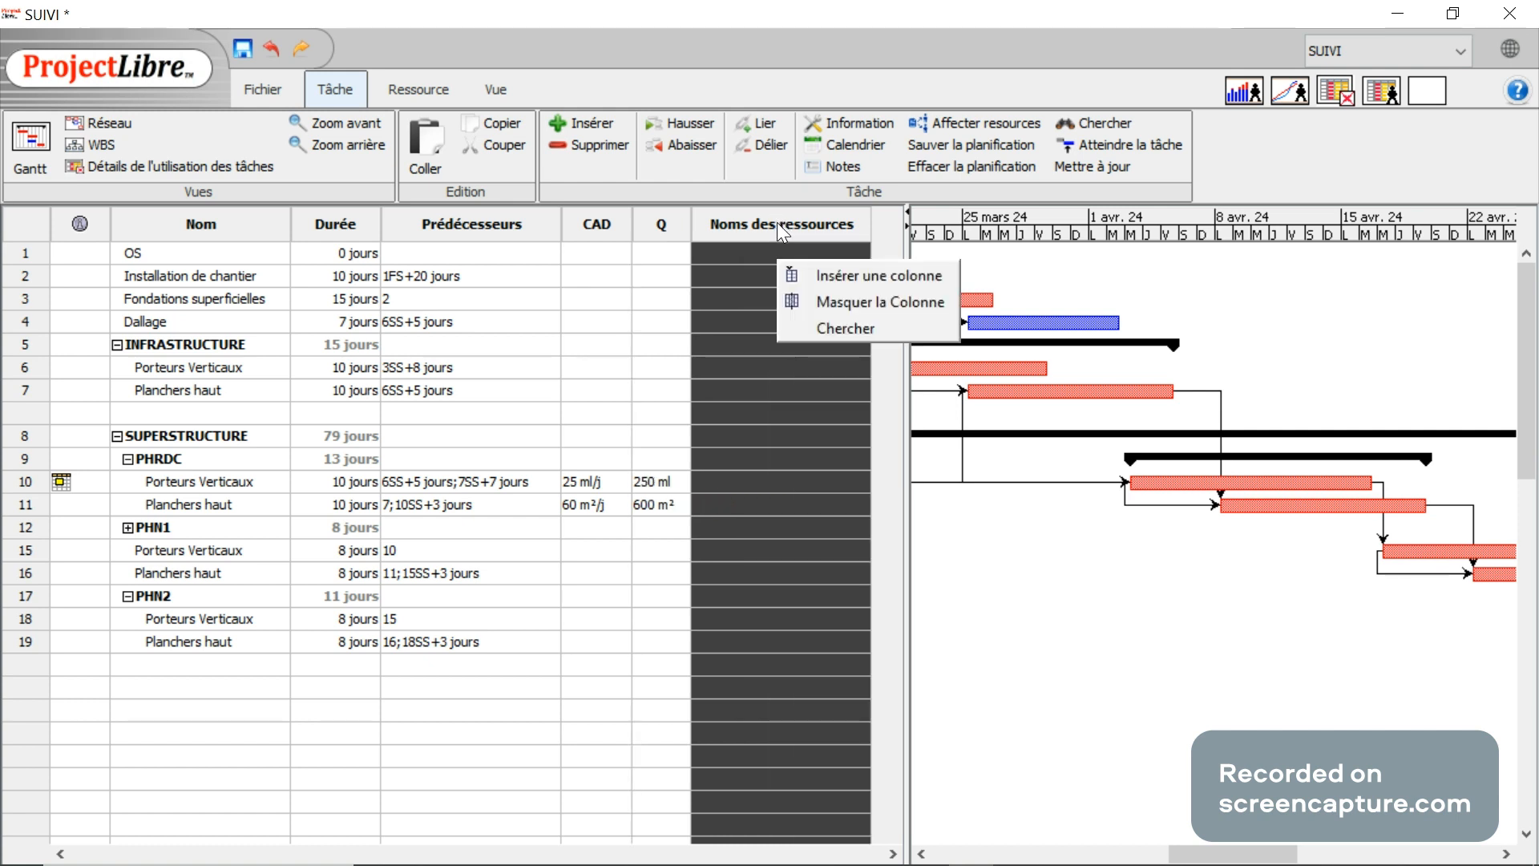
Assign the EFF resource at 500 % to task 10, Porteurs Verticaux under PHRDC, in its resource names cell.
click(739, 488)
click(744, 483)
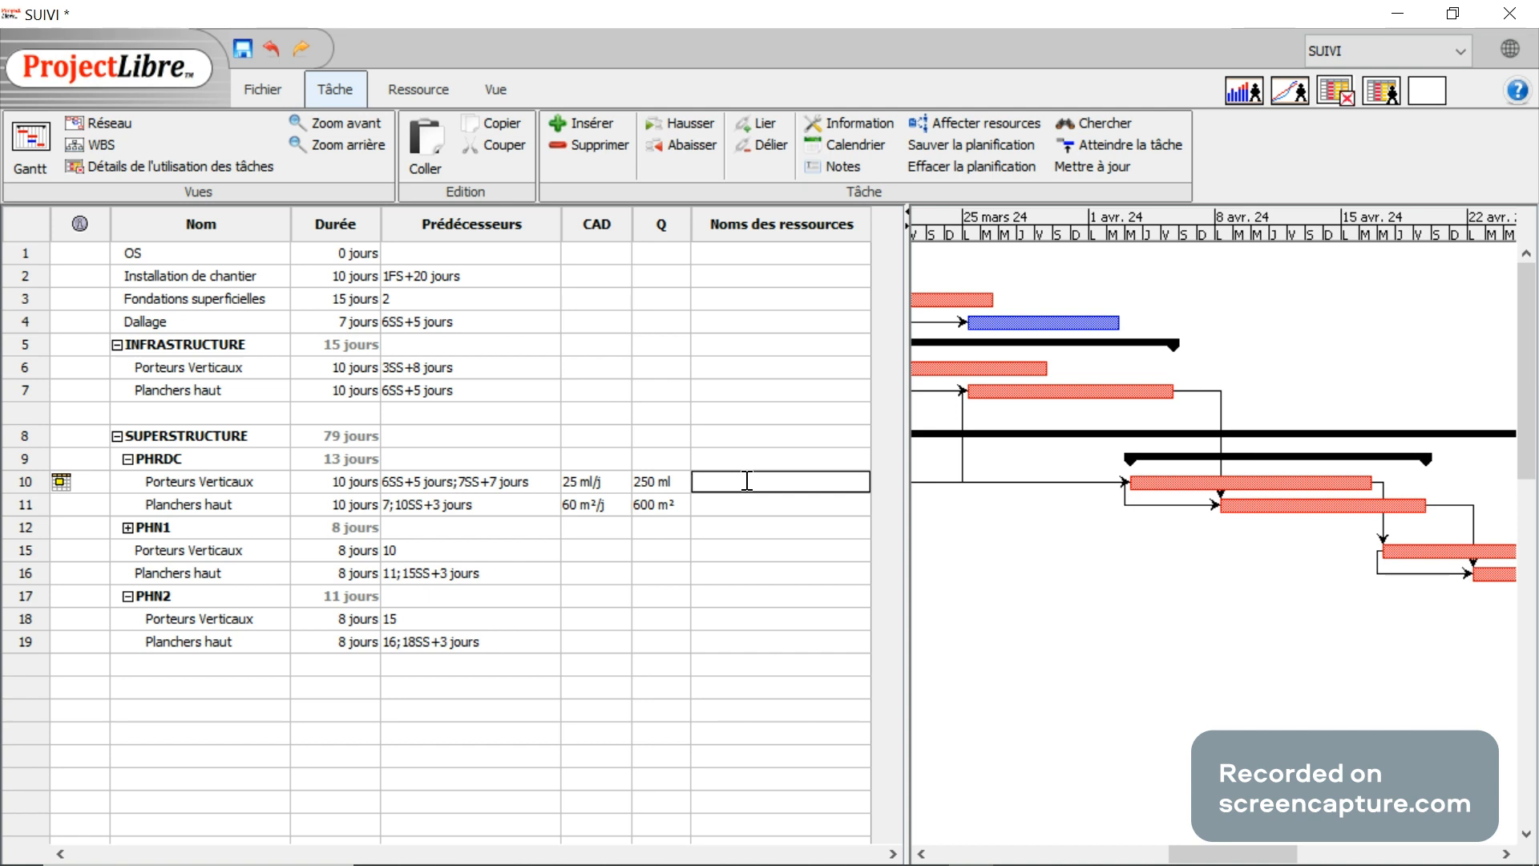
text(EFF[)
text(500%])
key(Return)
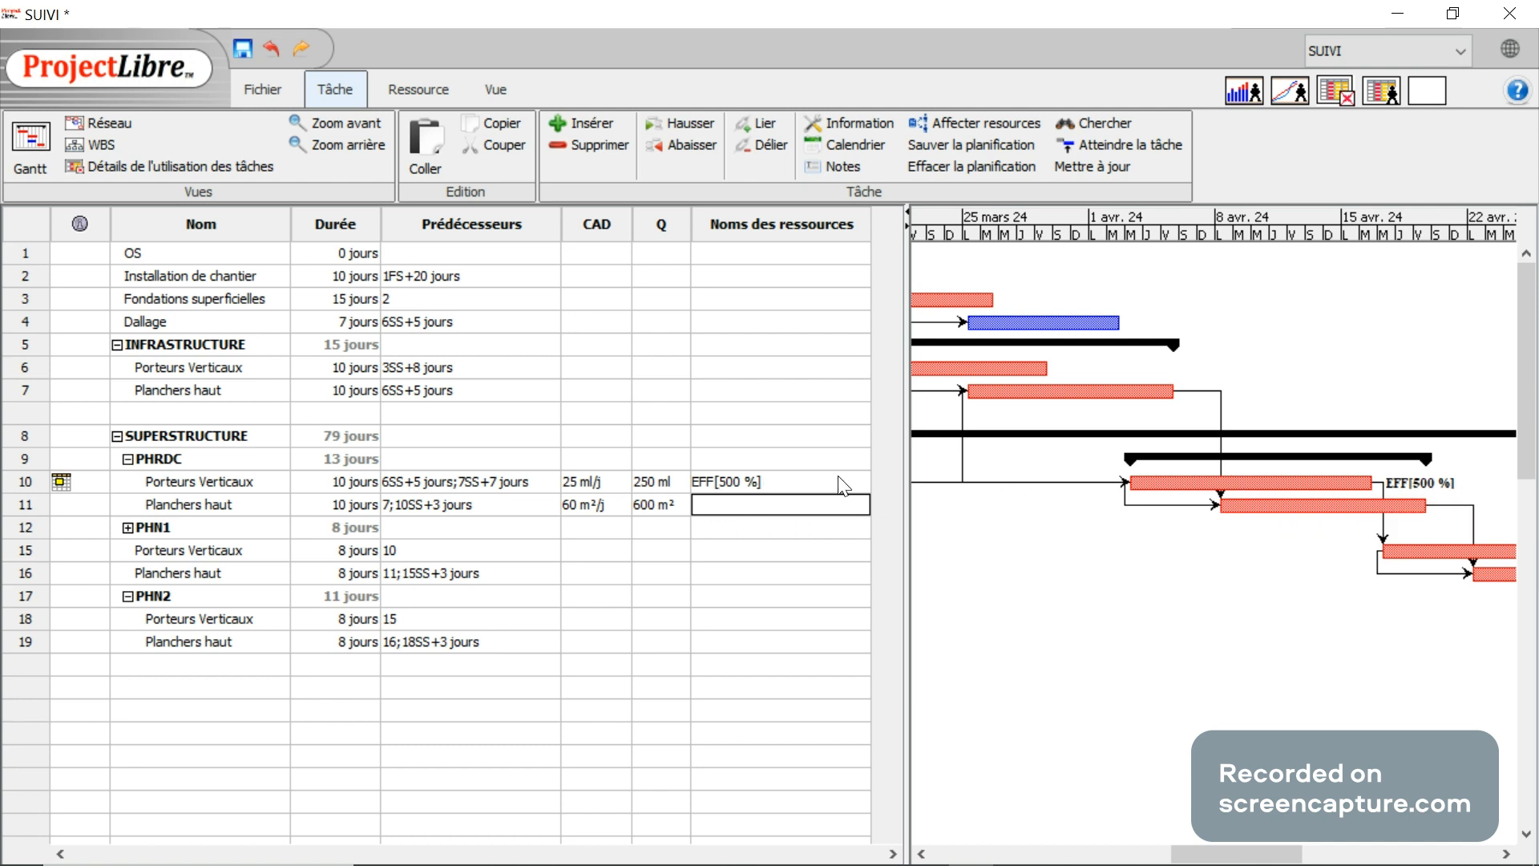
Assign the EFF resource at 60 % to task 11, Planchers haut under PHRDC, through its task information.
double_click(763, 508)
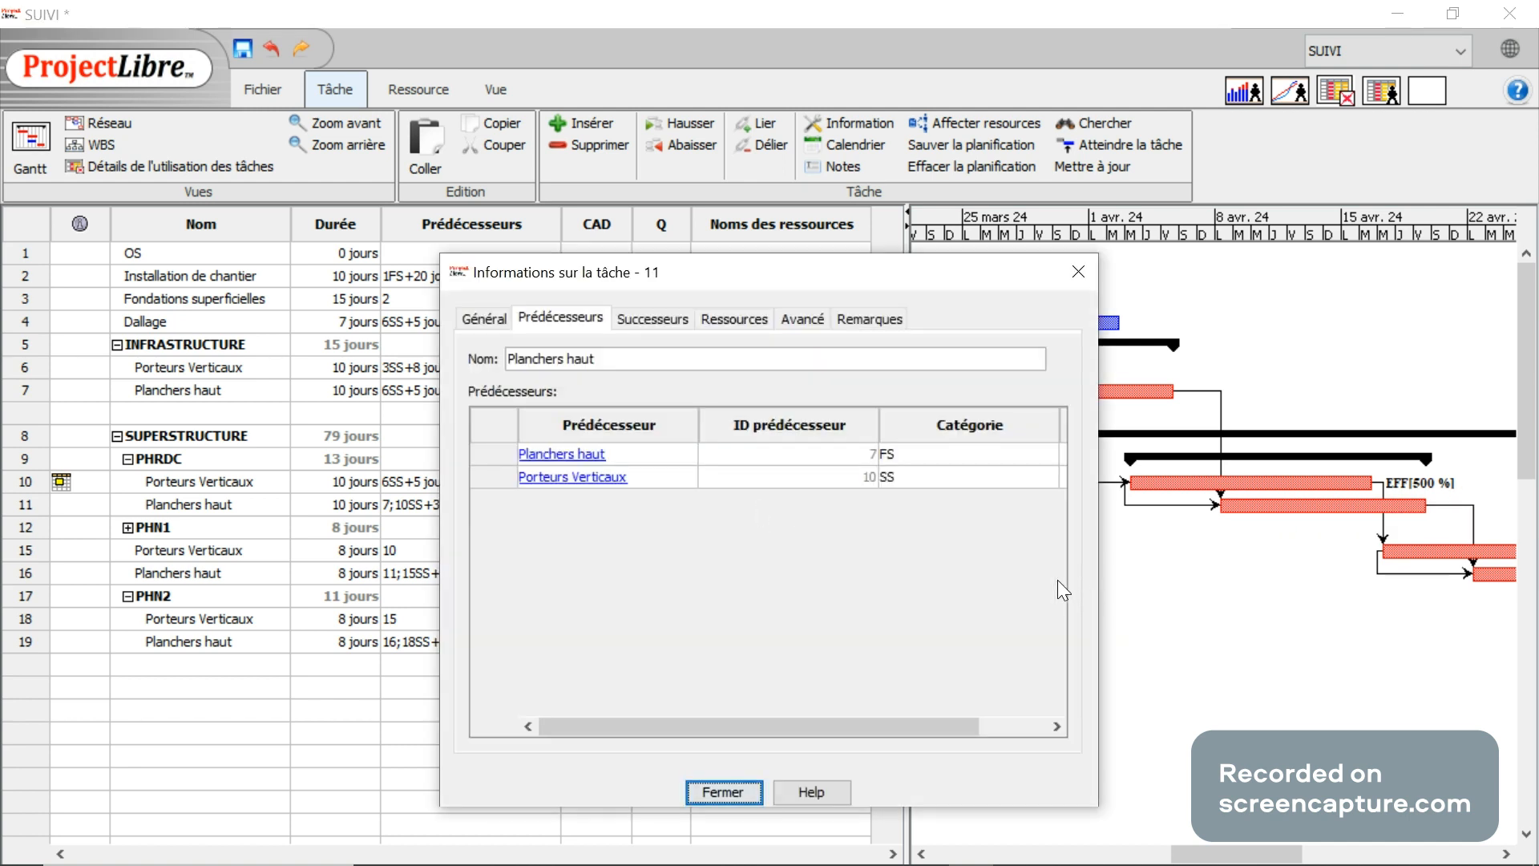
click(749, 322)
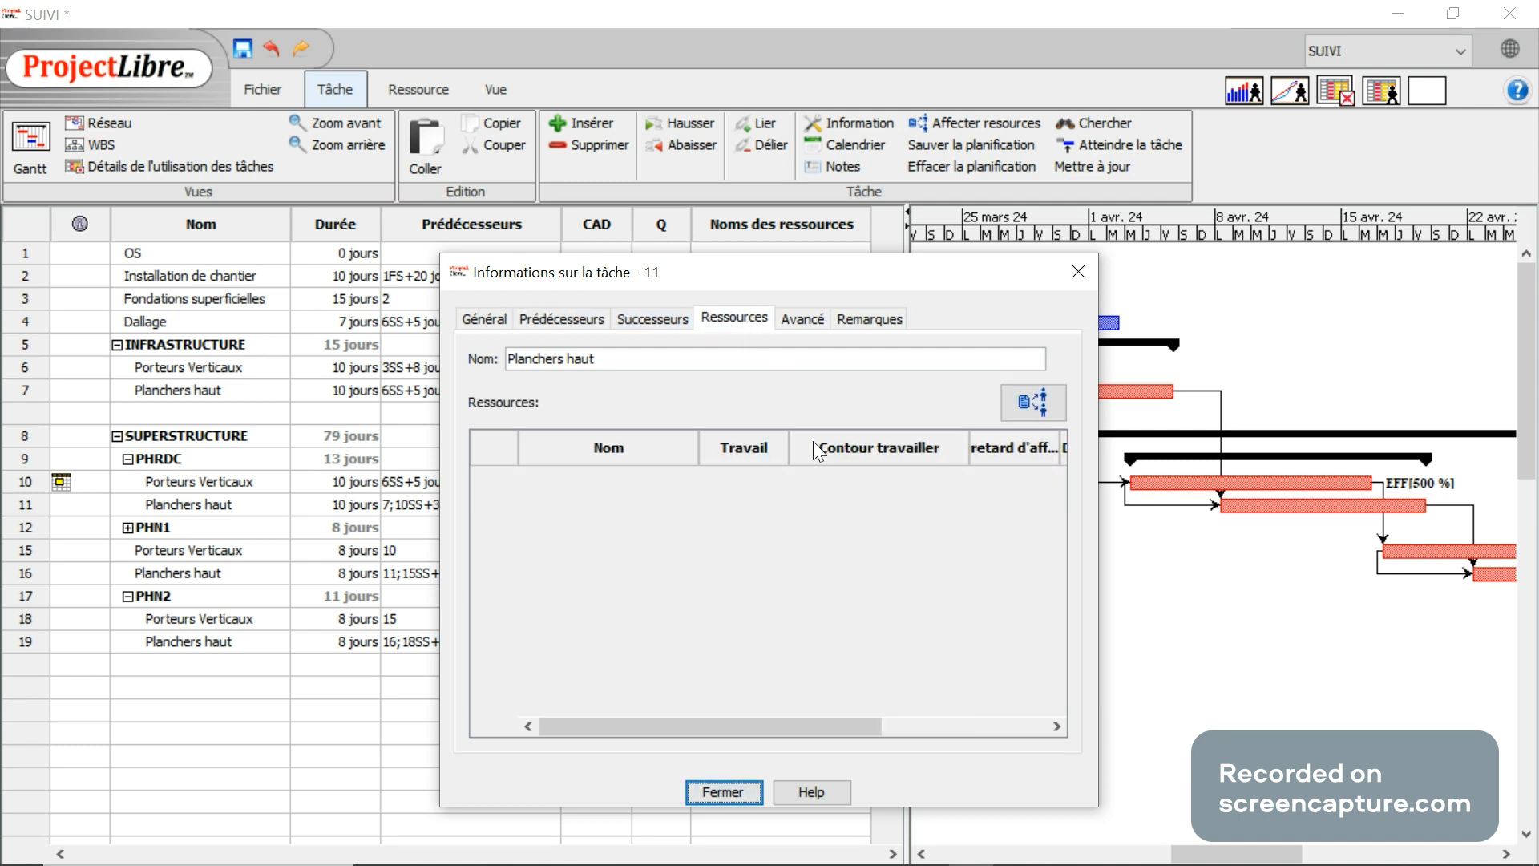
click(1028, 409)
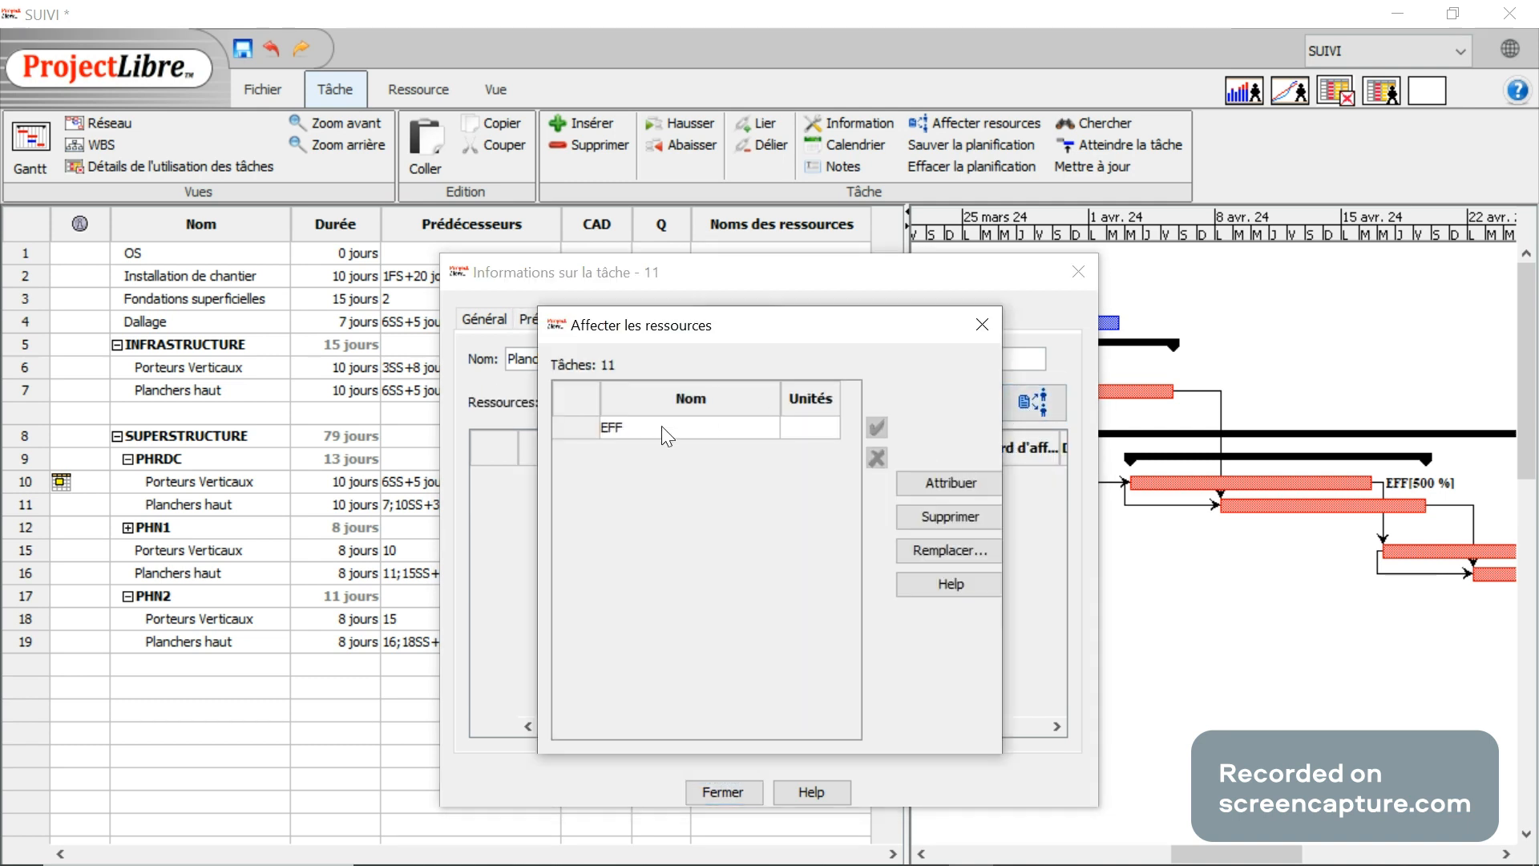
click(662, 425)
click(810, 428)
drag(804, 425, 776, 420)
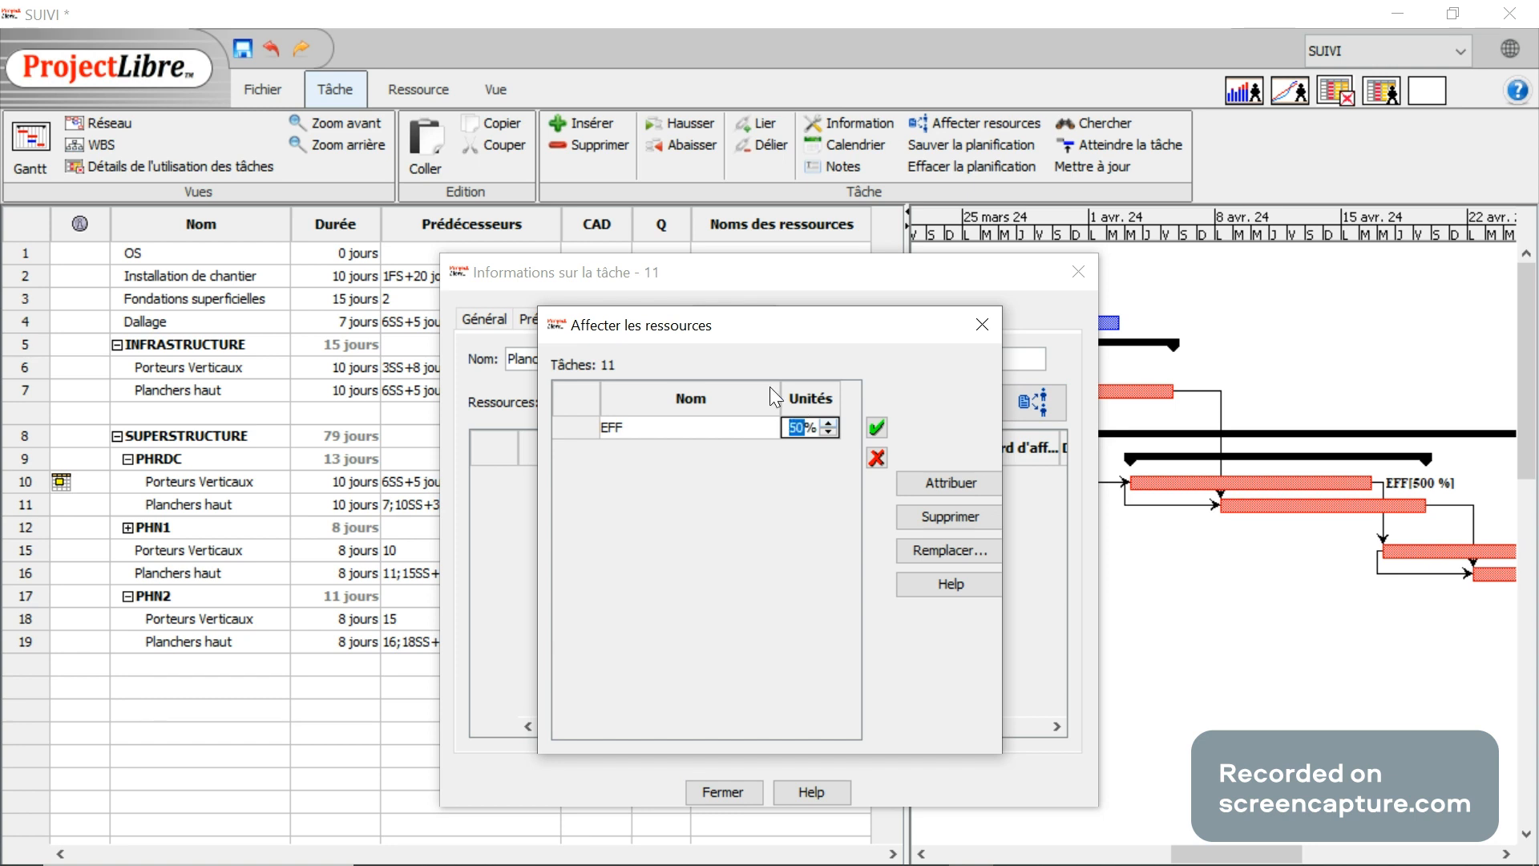
text(60)
key(Return)
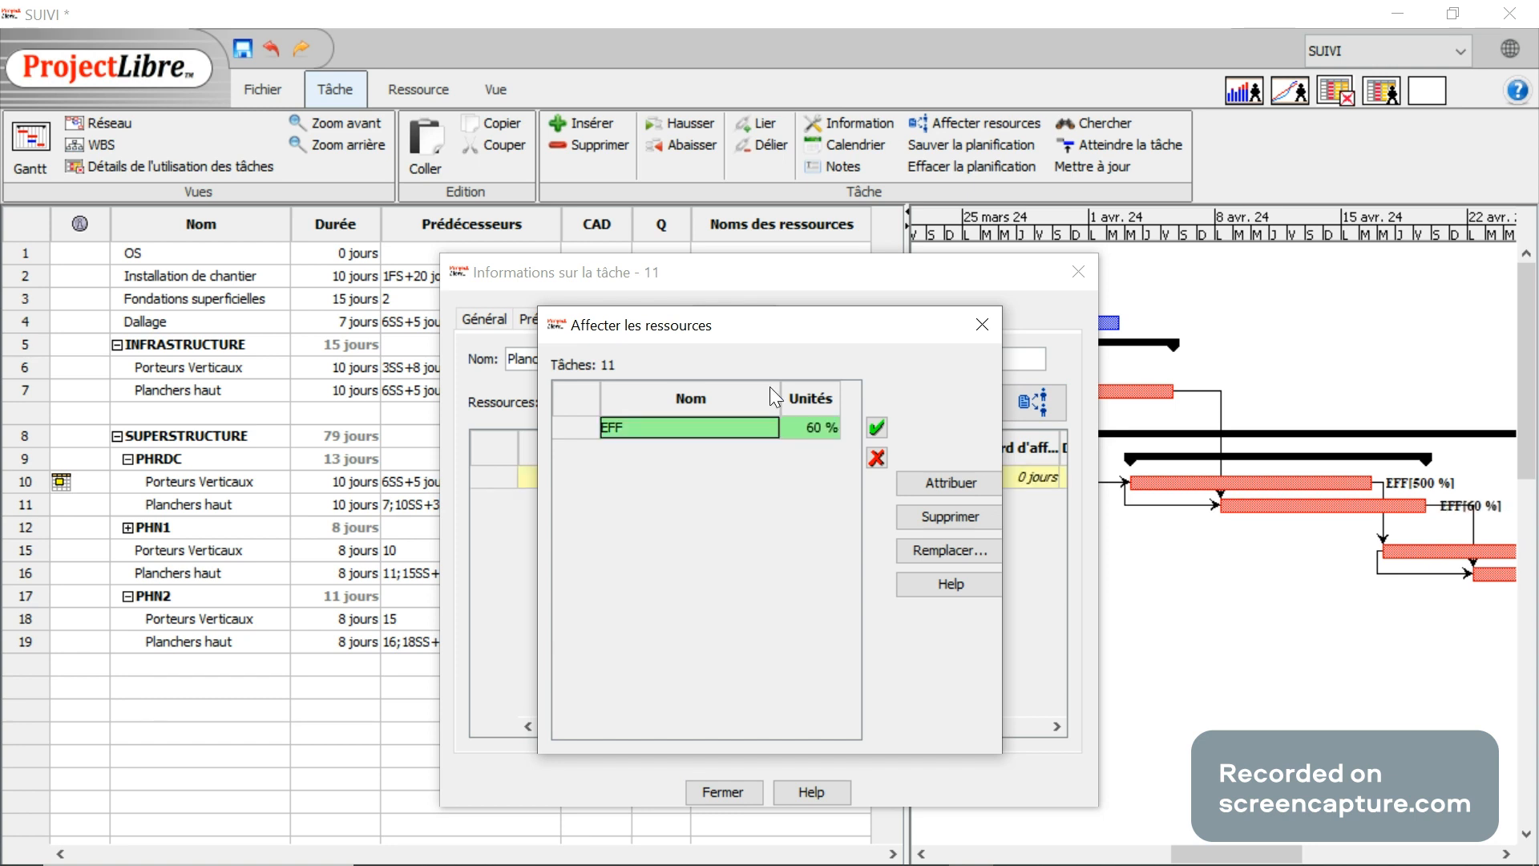
Set the EFF units on task 11 to 600 % and close the assignment and task information dialogs.
click(822, 425)
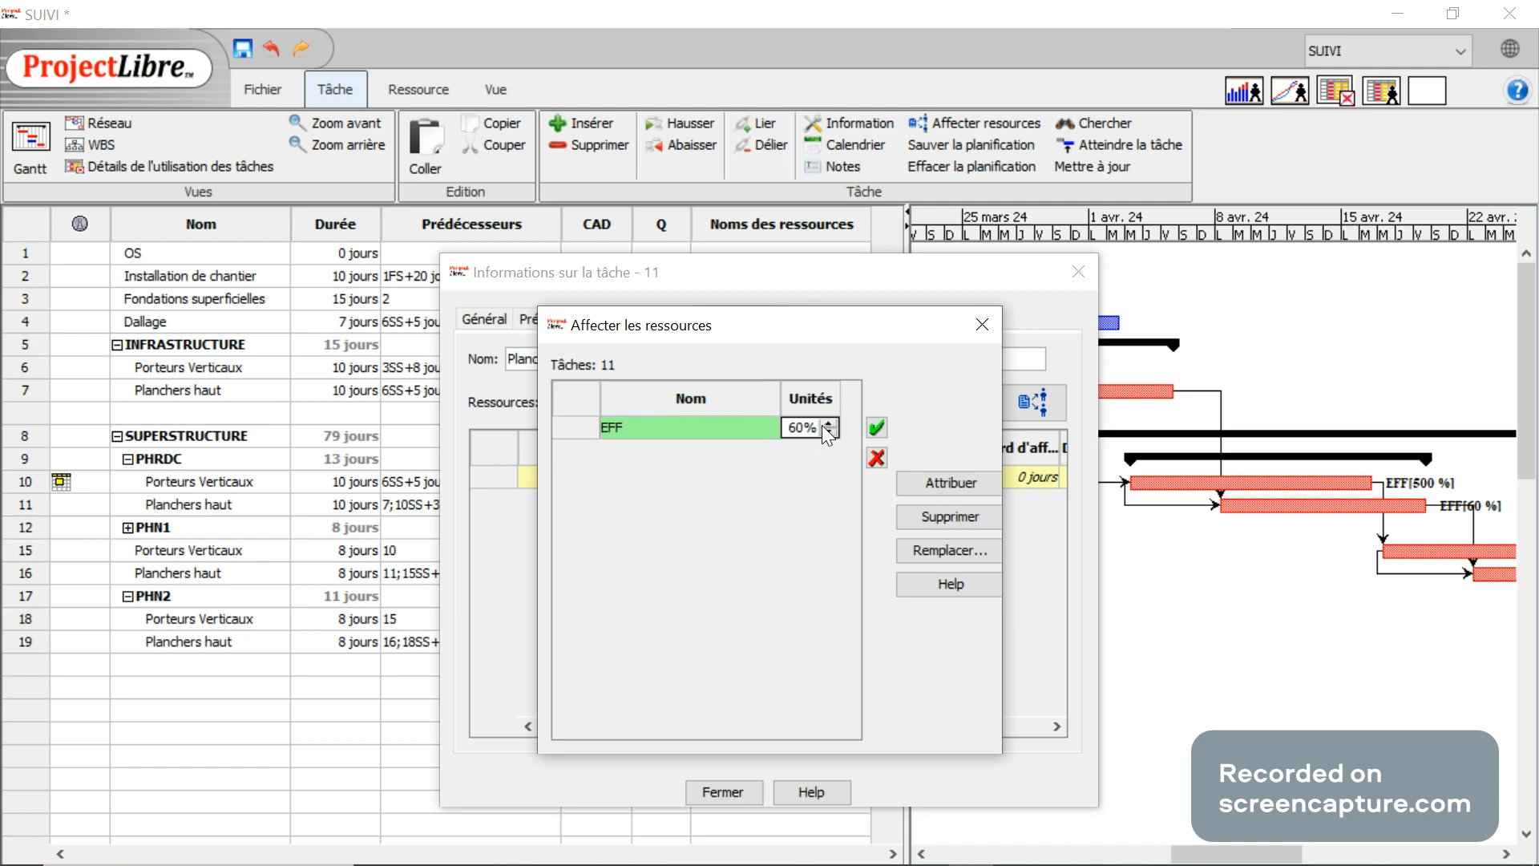
click(825, 423)
double_click(793, 425)
text(500)
key(Return)
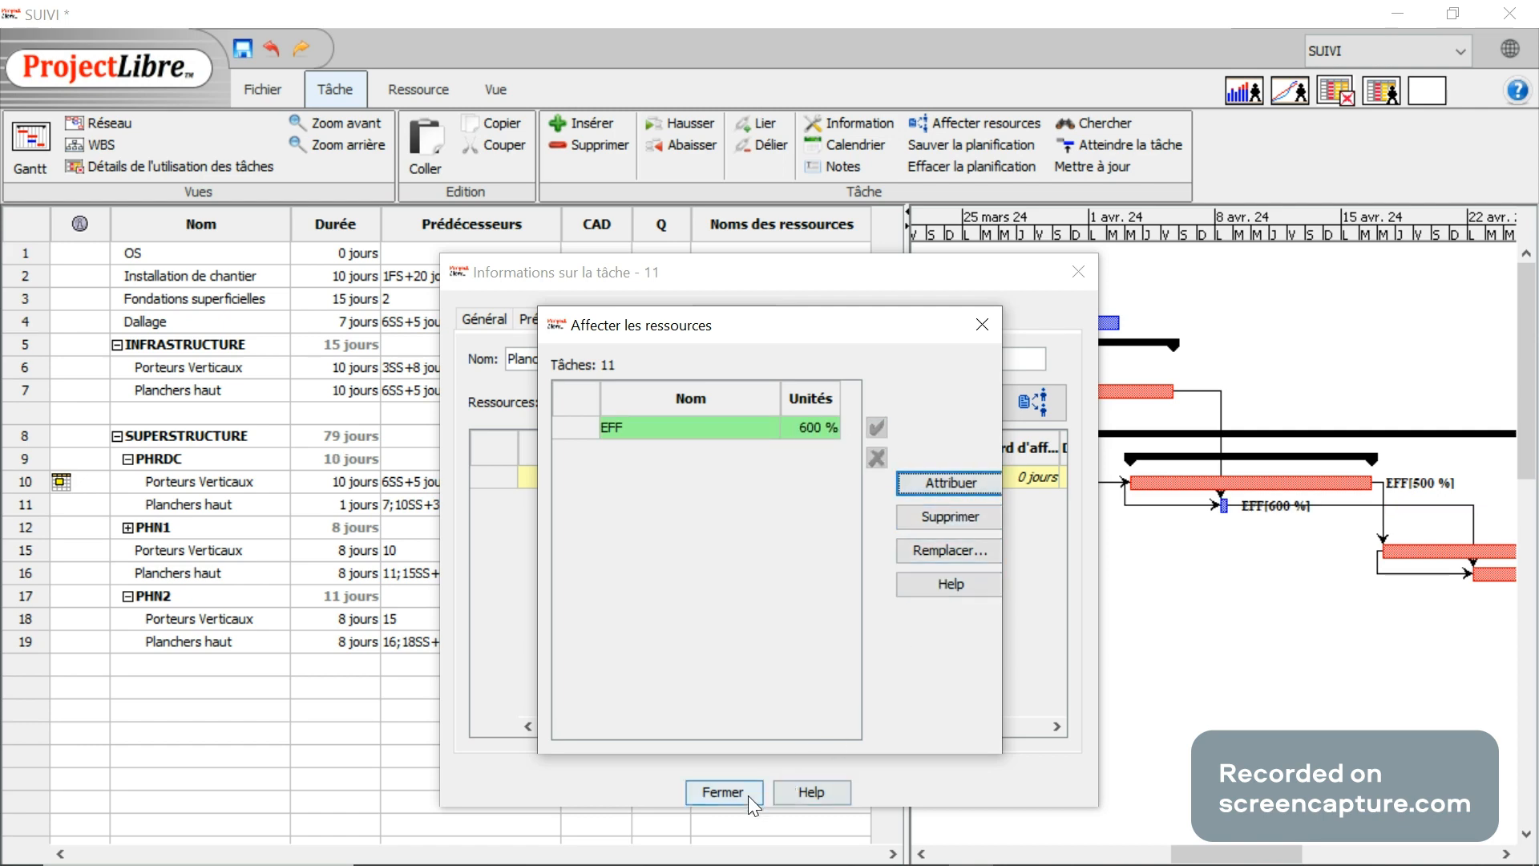
click(724, 793)
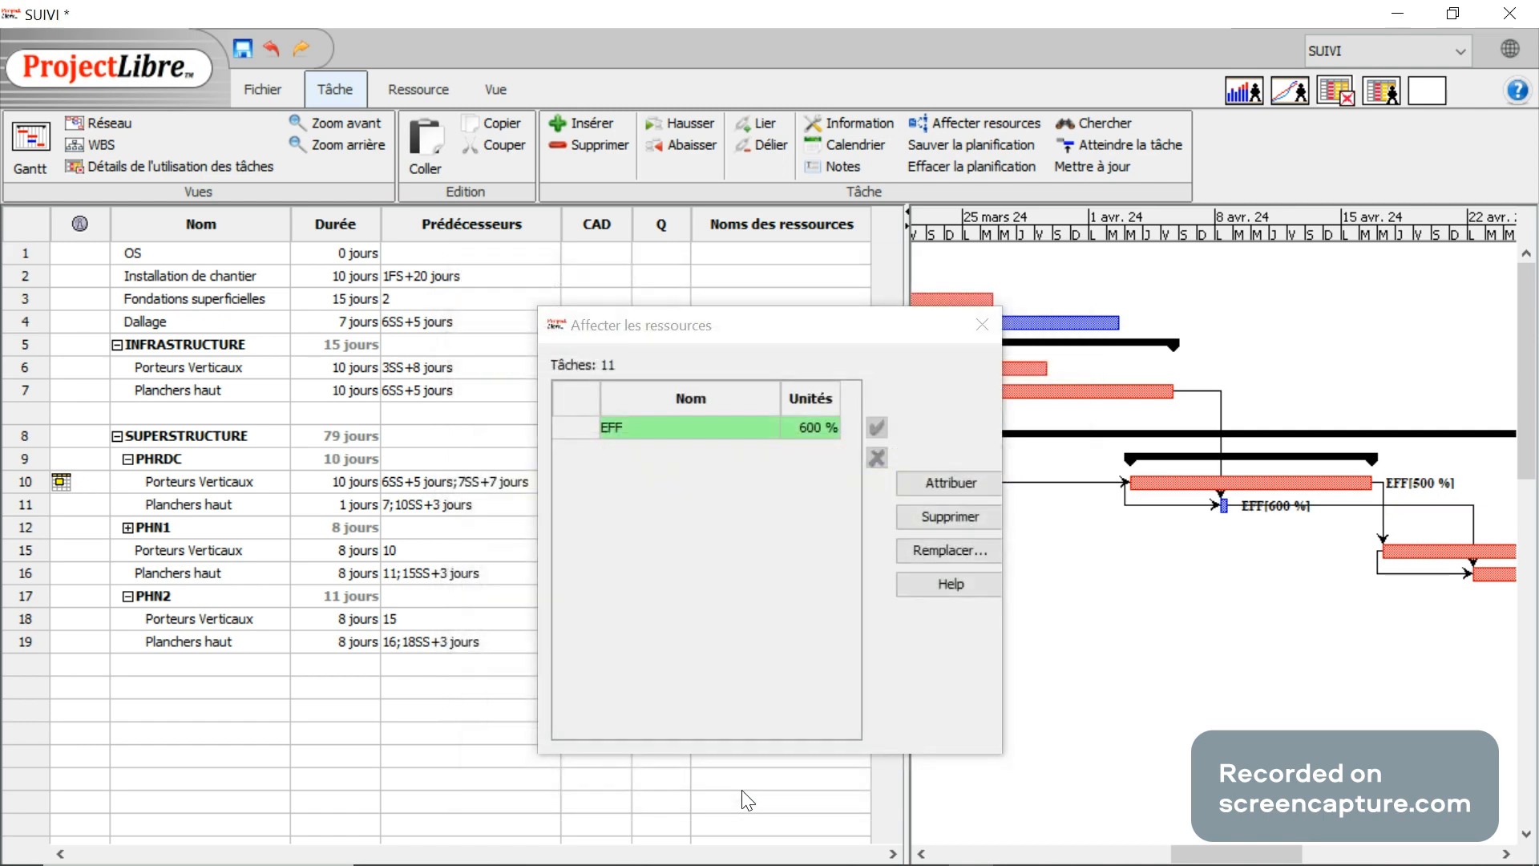
click(959, 498)
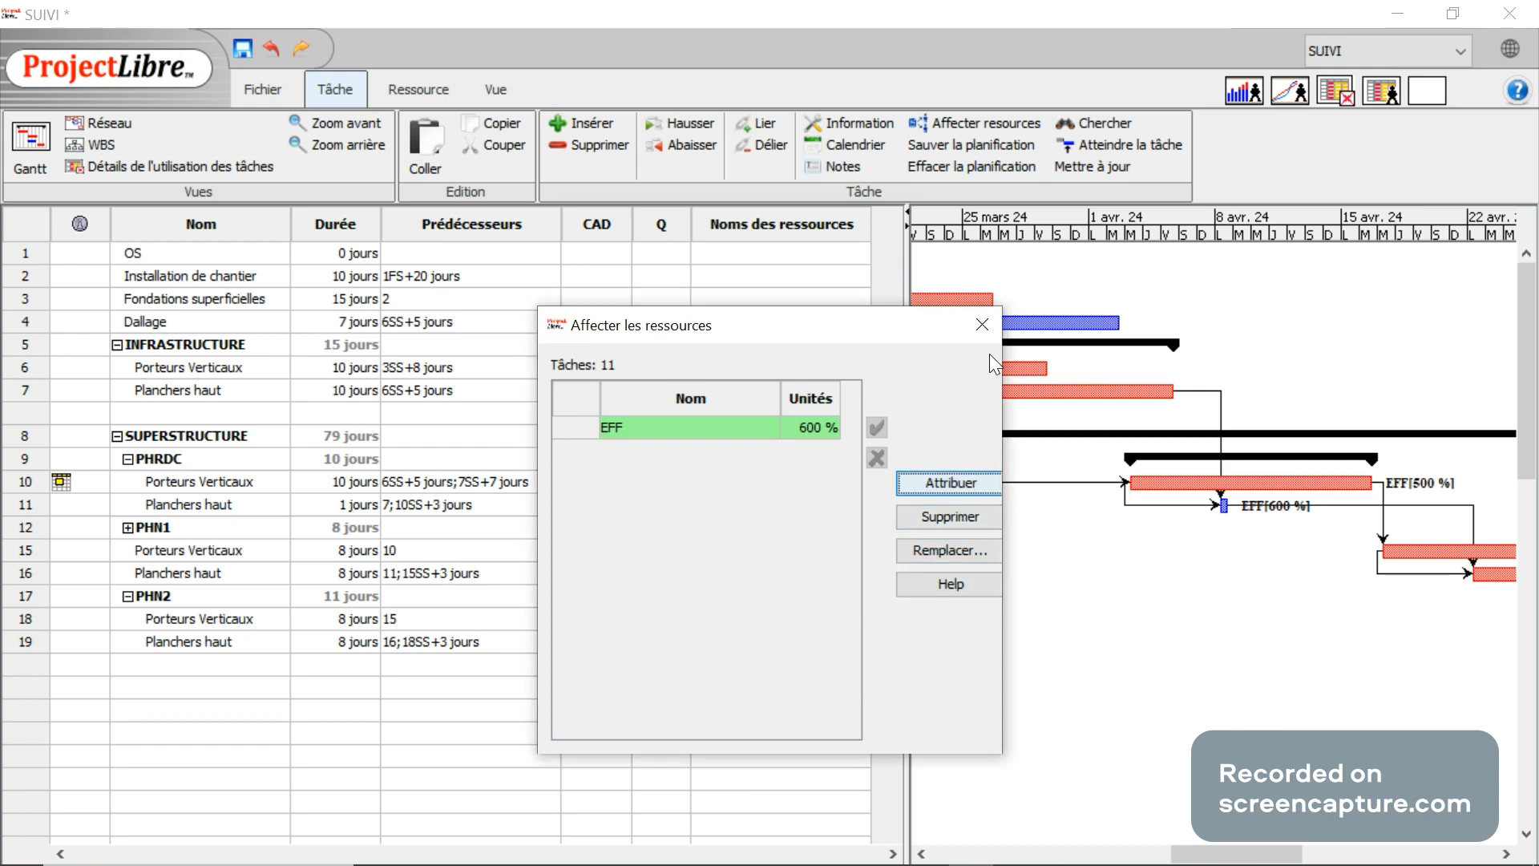
click(982, 324)
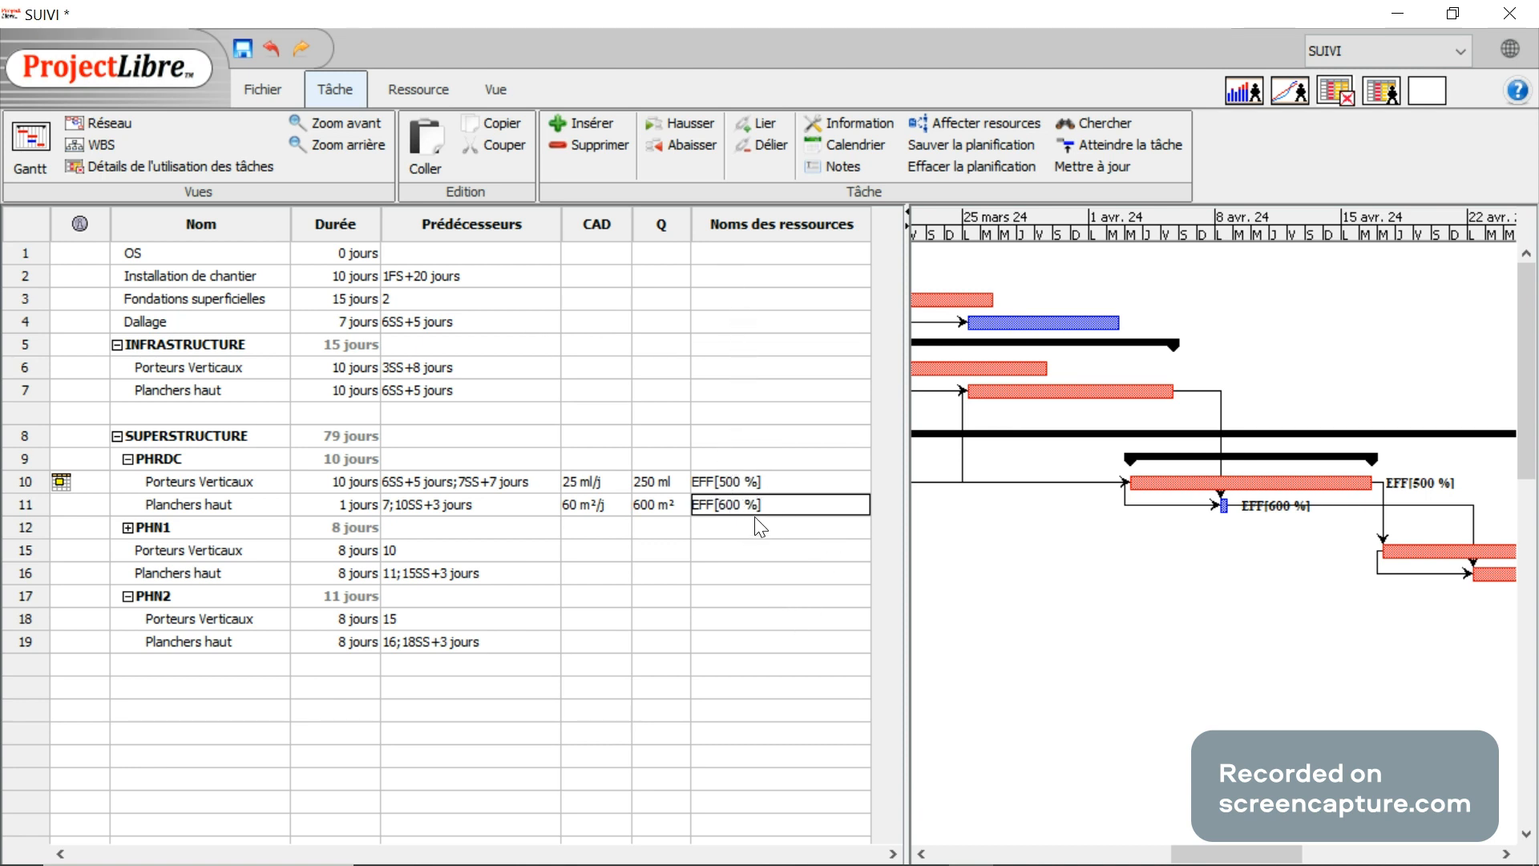
Narrow the Noms des ressources column and set the duration of task 11, Planchers haut, to 10 days.
drag(871, 215, 777, 223)
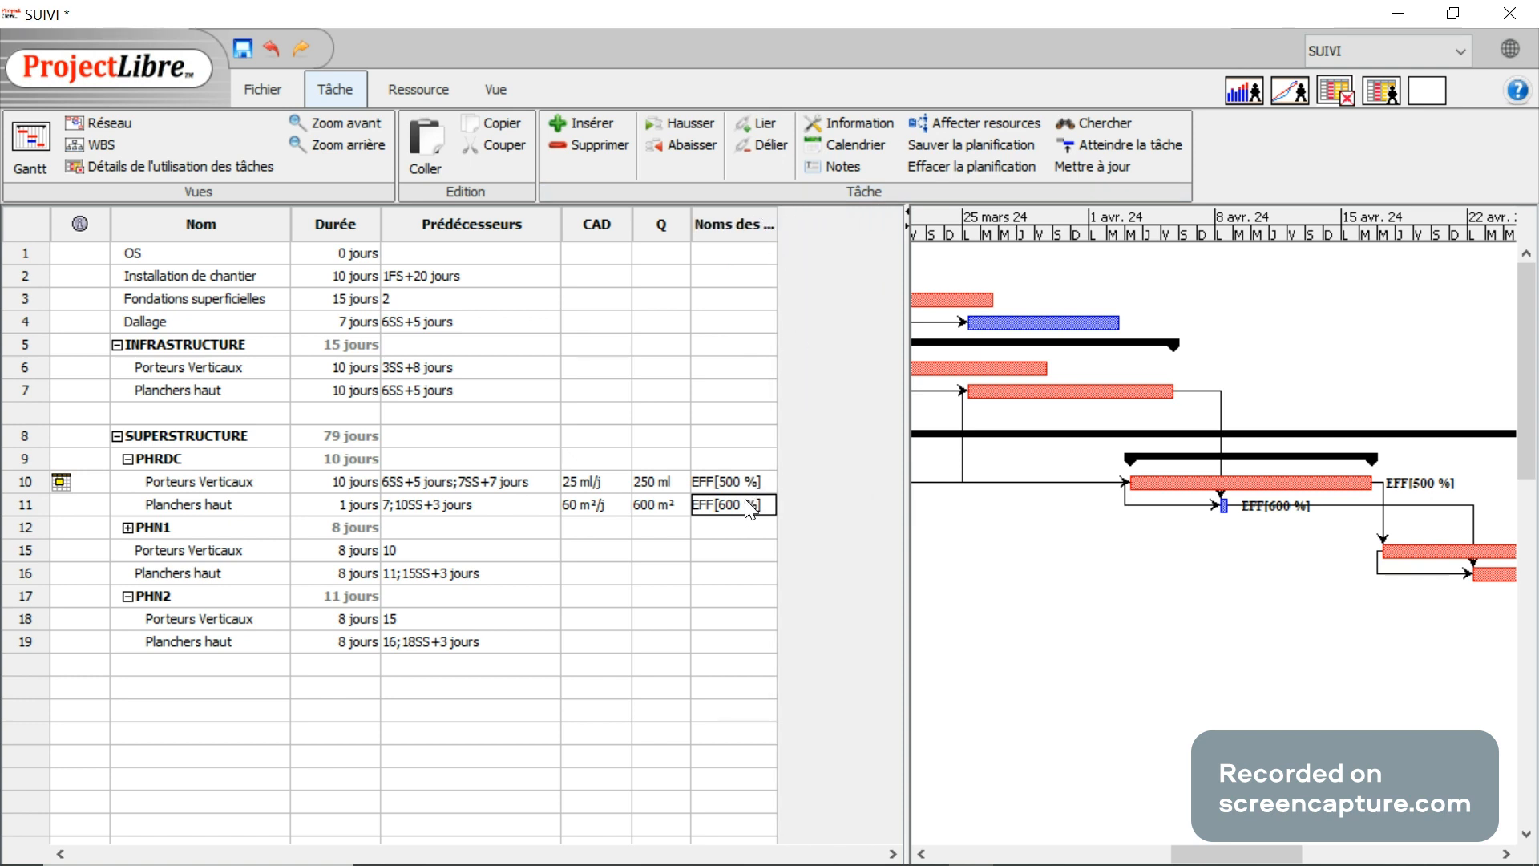
double_click(350, 505)
text(10)
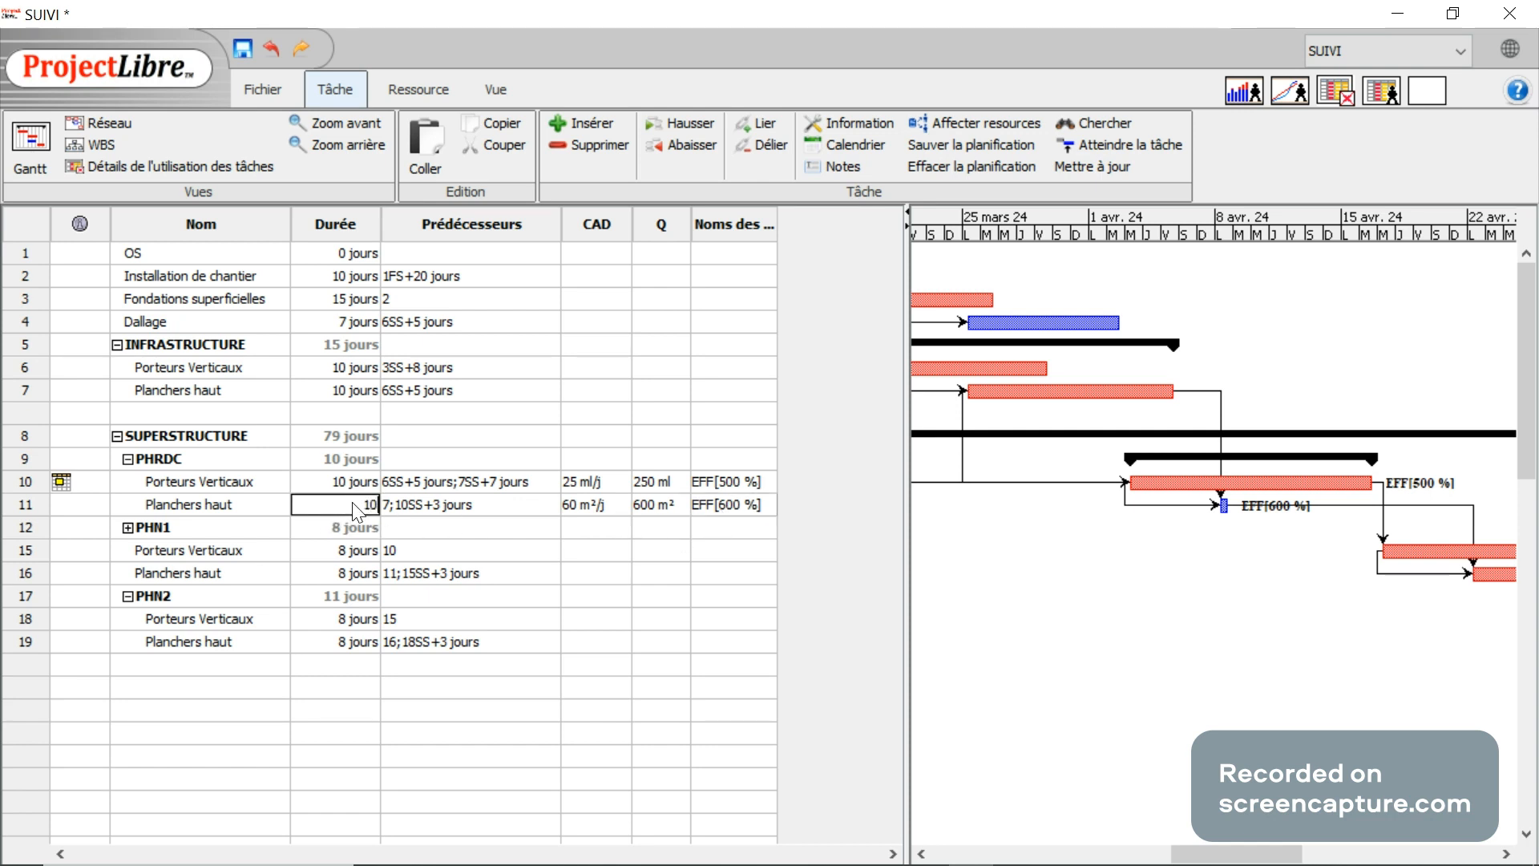
key(Return)
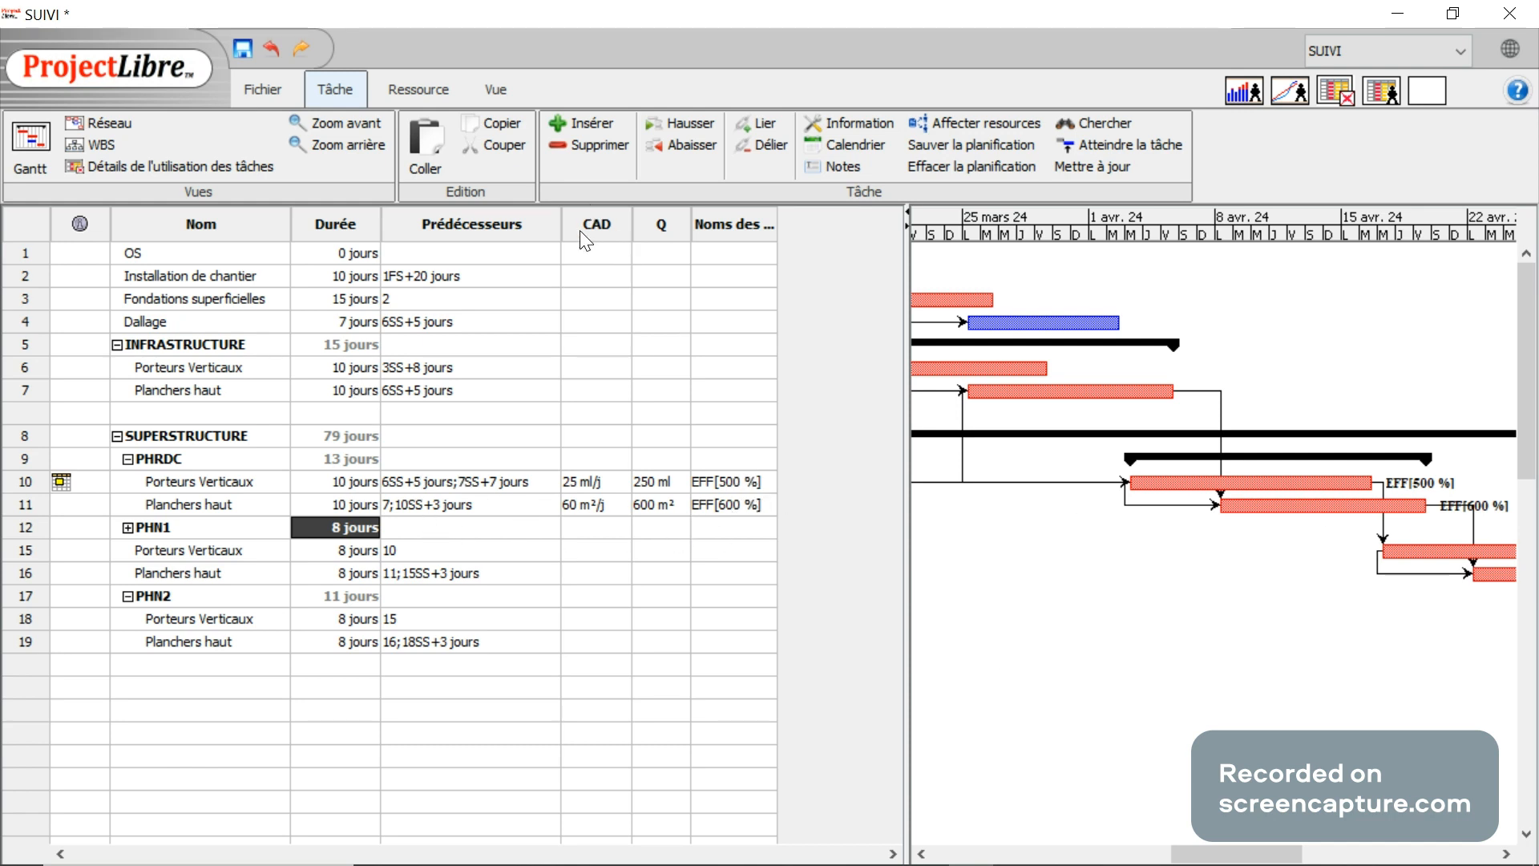
Hide the Prédécesseurs column in the Gantt task table.
click(496, 228)
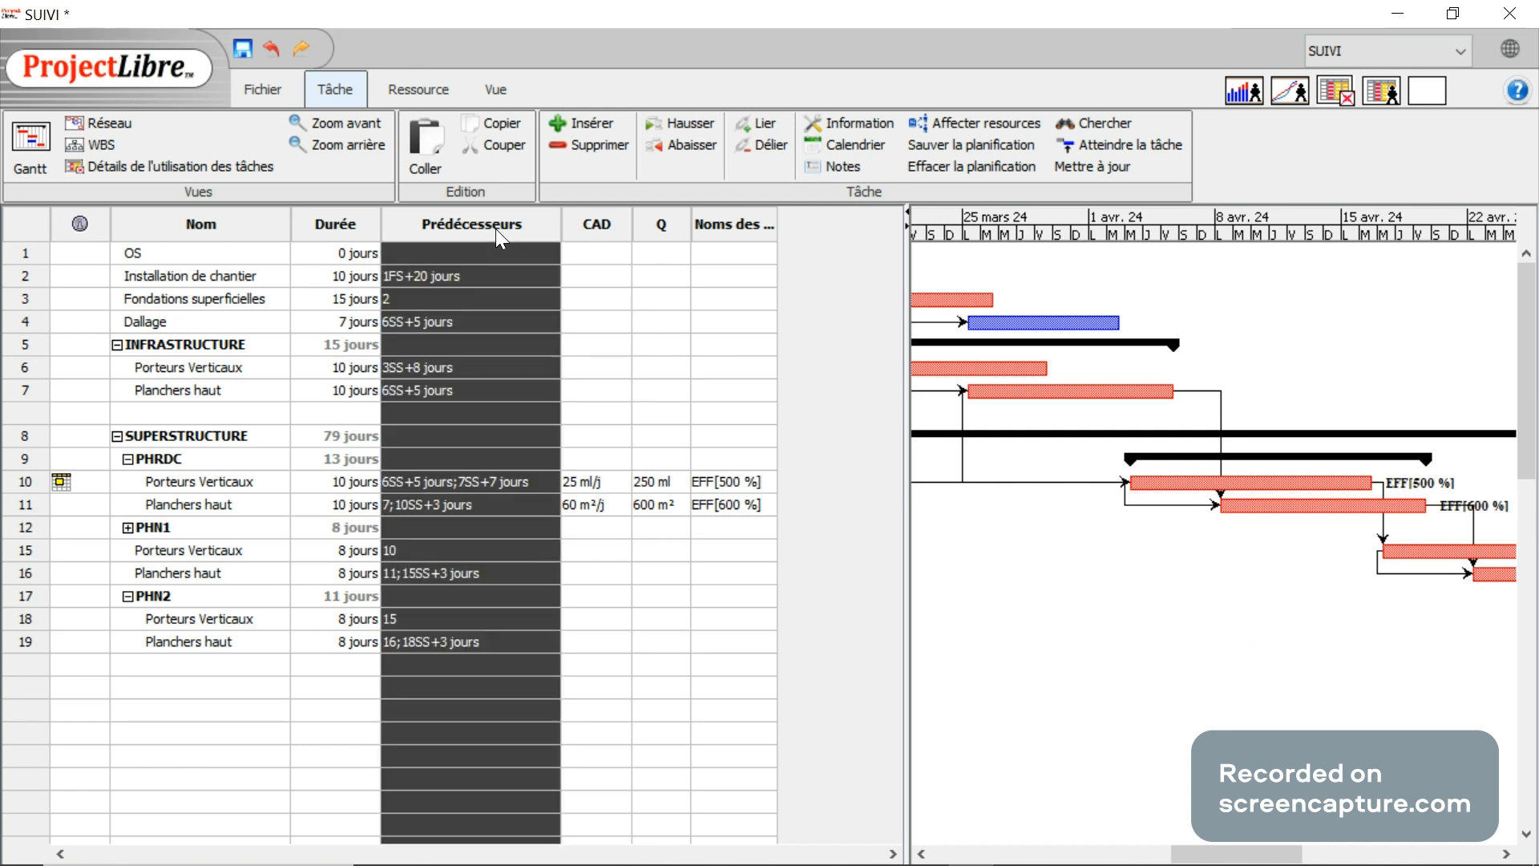
right_click(496, 229)
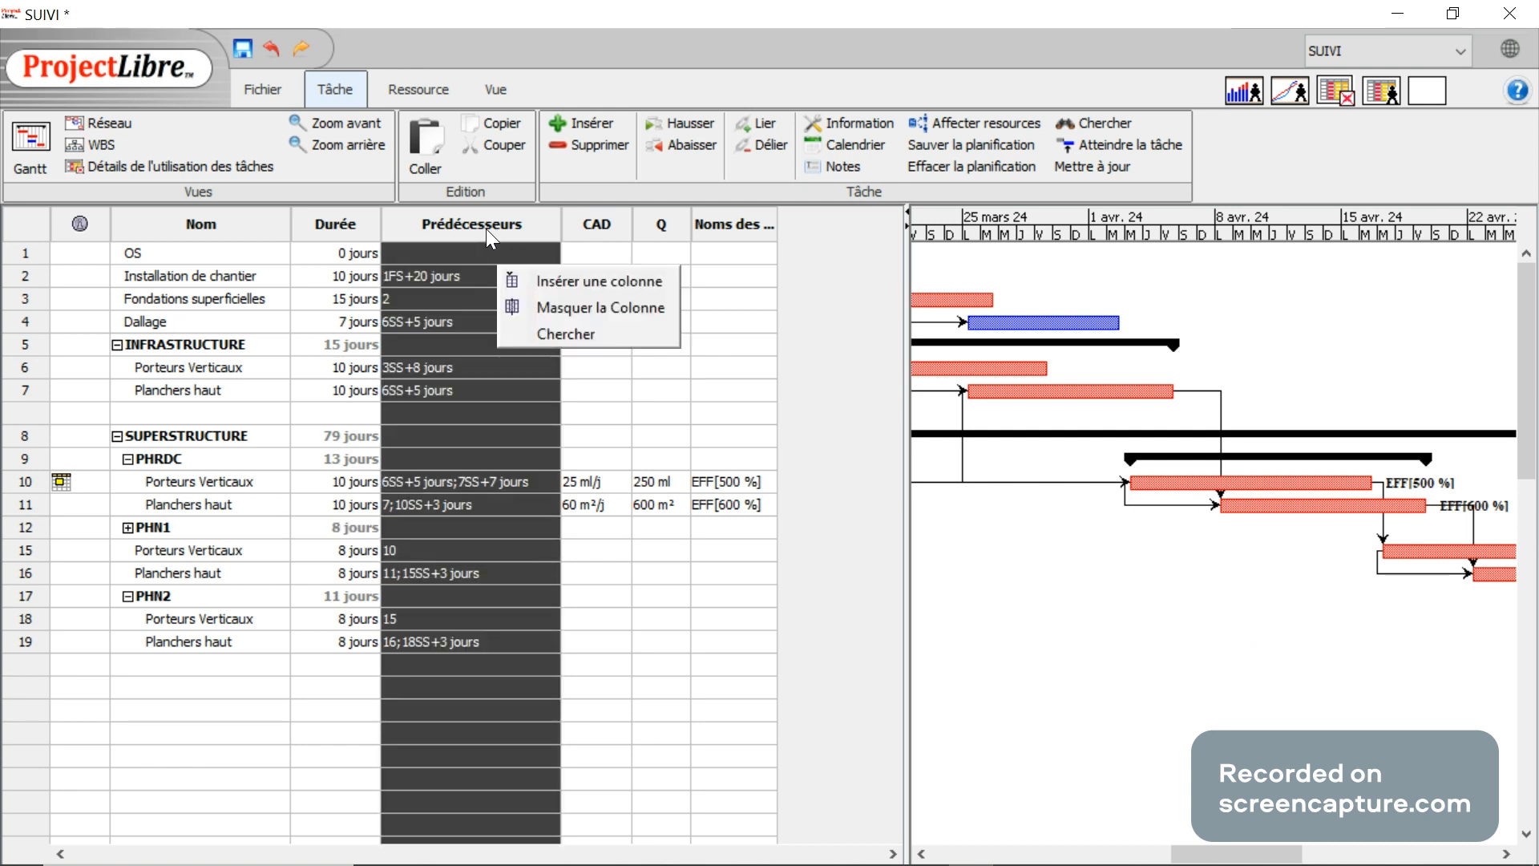
click(480, 228)
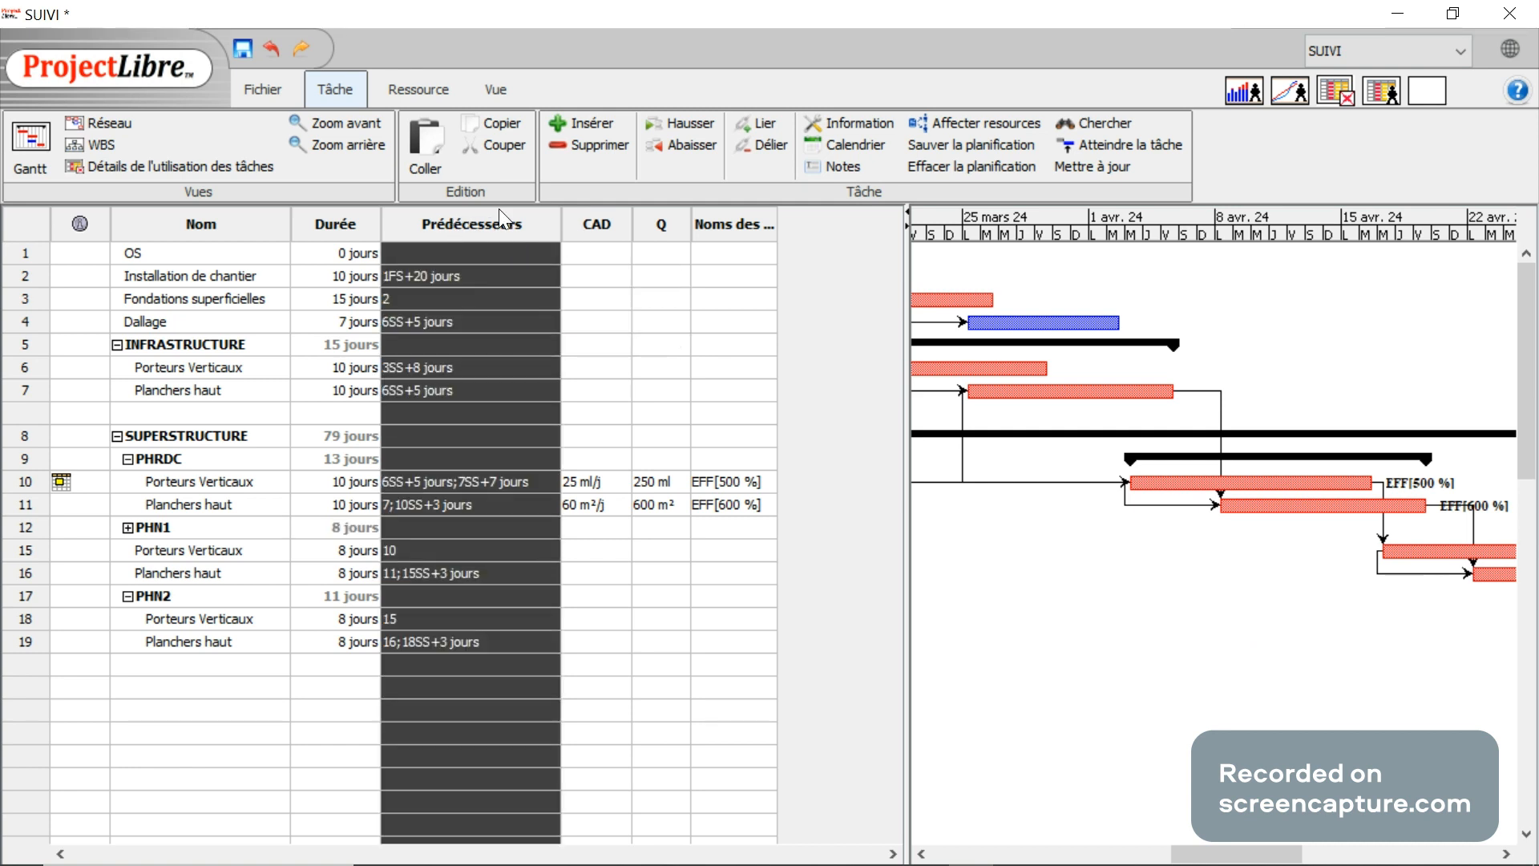
right_click(478, 239)
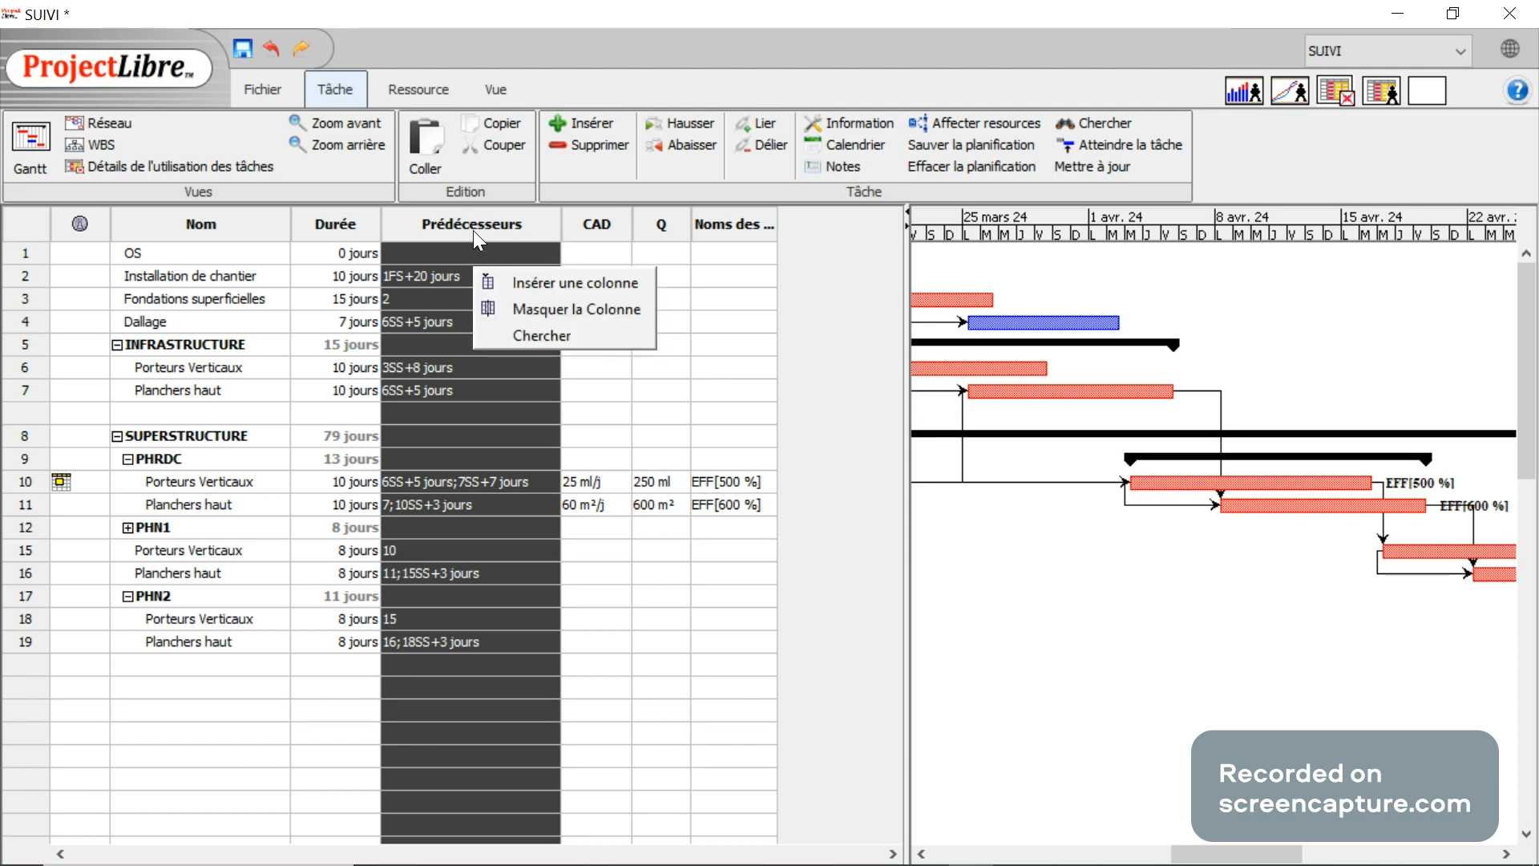
click(504, 311)
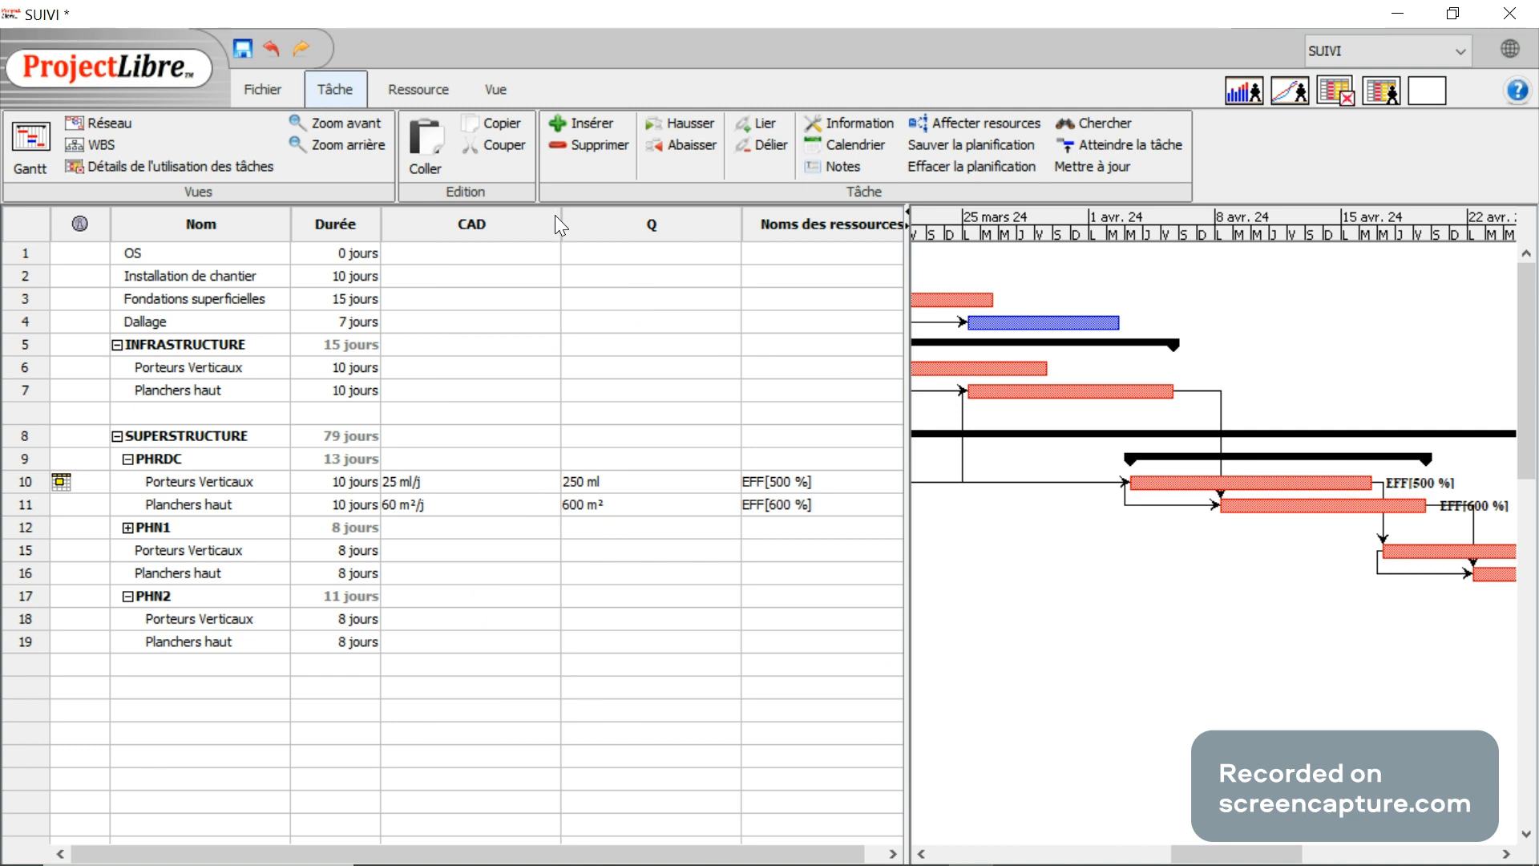
Narrow the CAD, Q and Noms des ressources columns to fit their contents.
drag(560, 223, 440, 227)
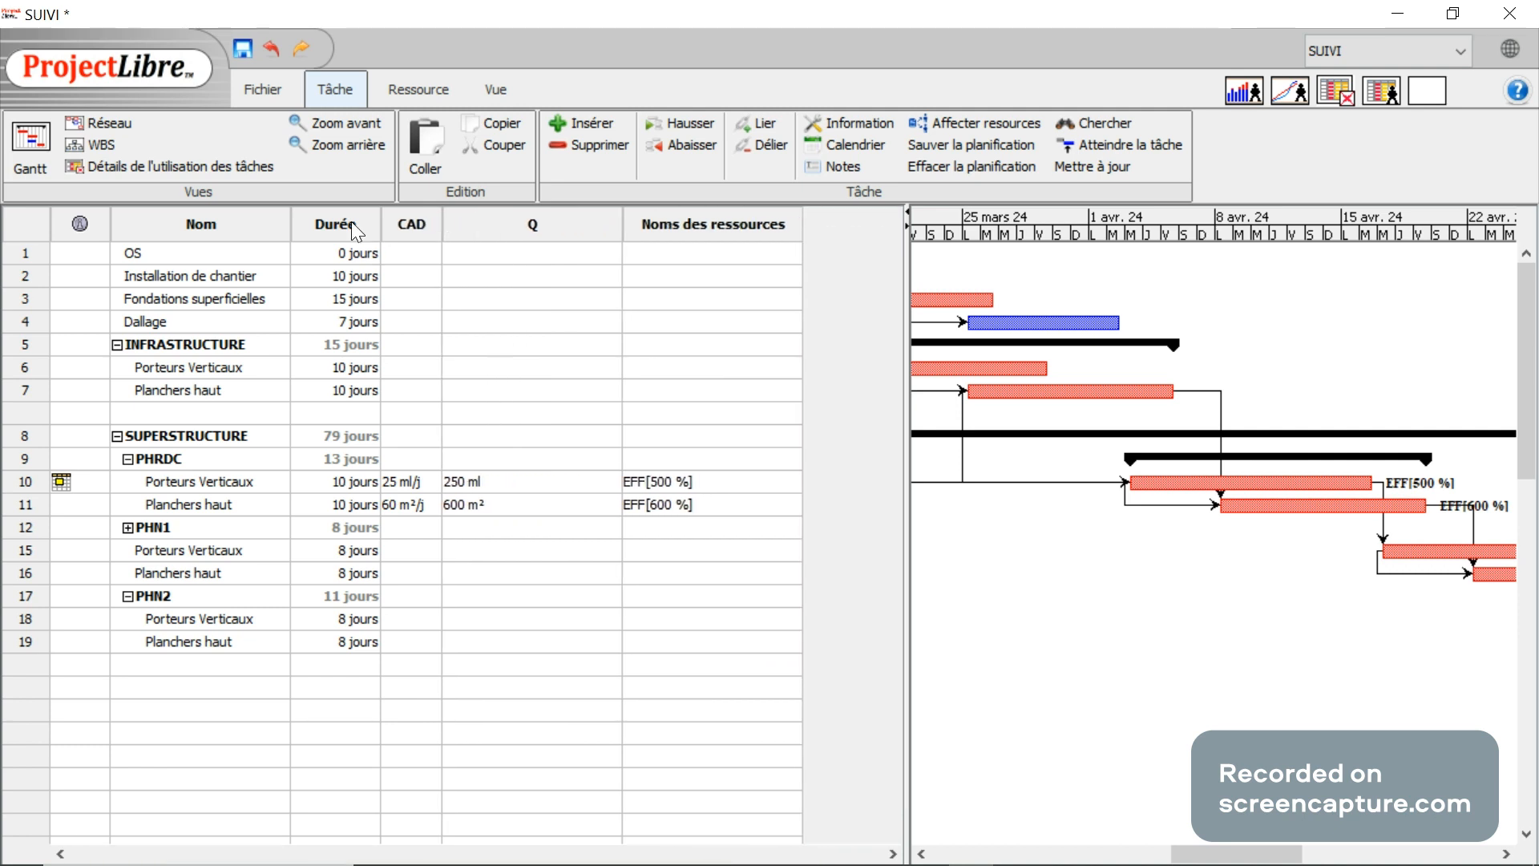
drag(622, 227, 499, 229)
drag(680, 232, 580, 230)
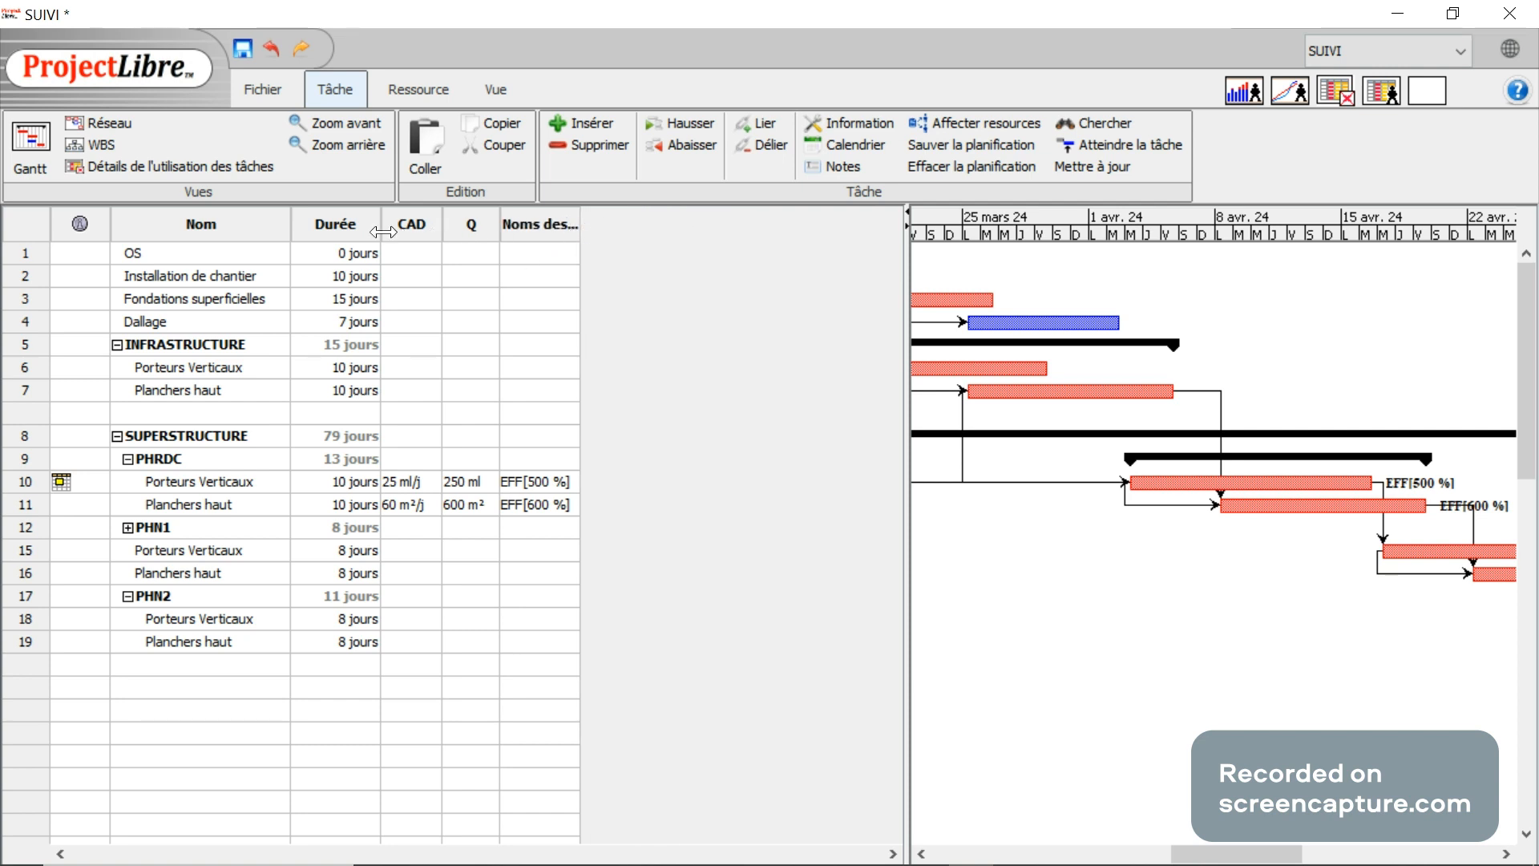
right_click(272, 226)
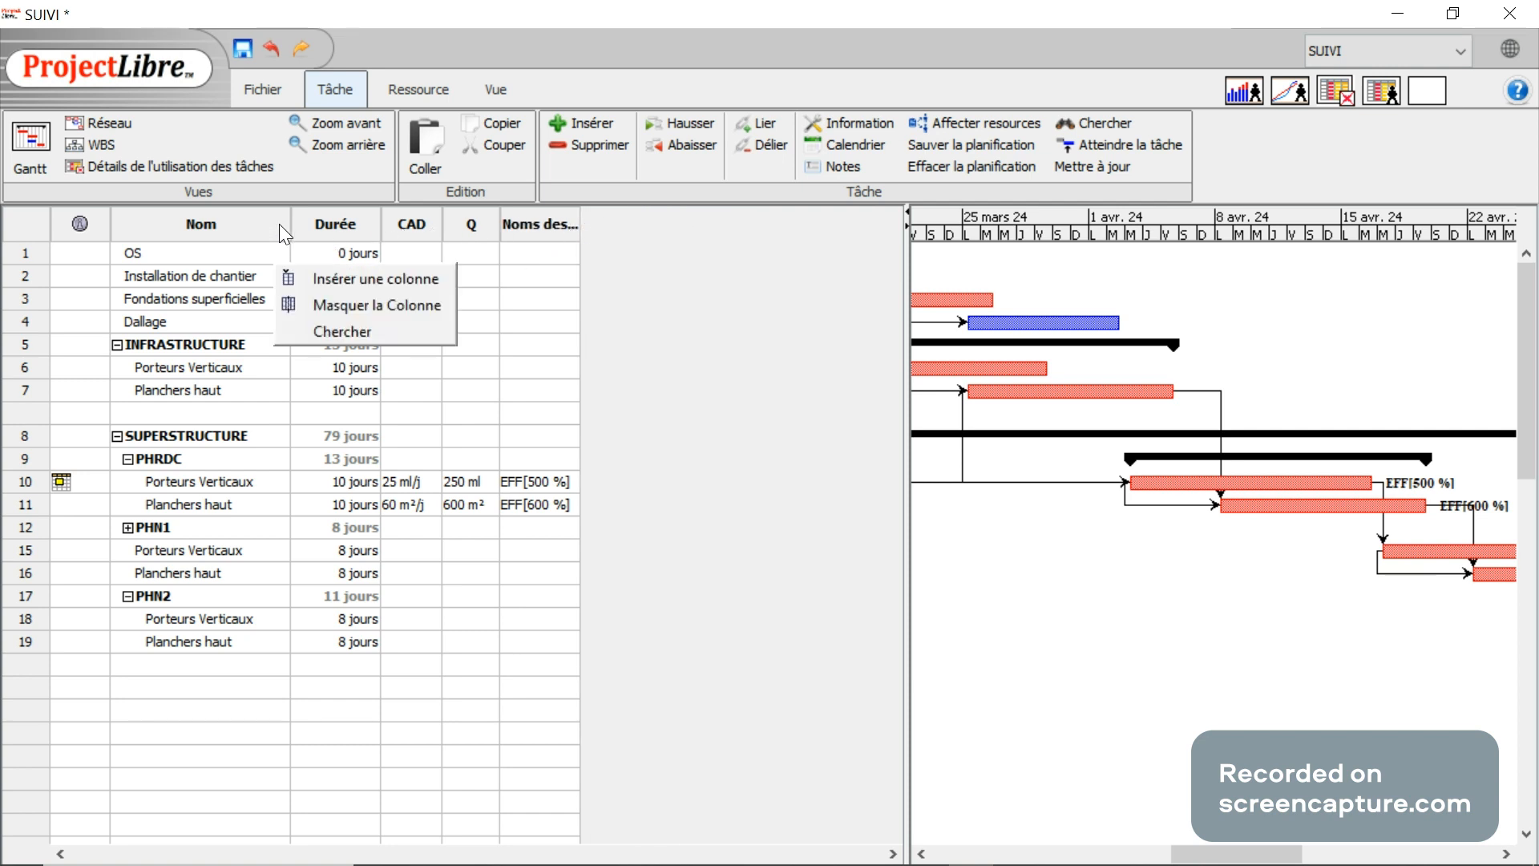
click(295, 228)
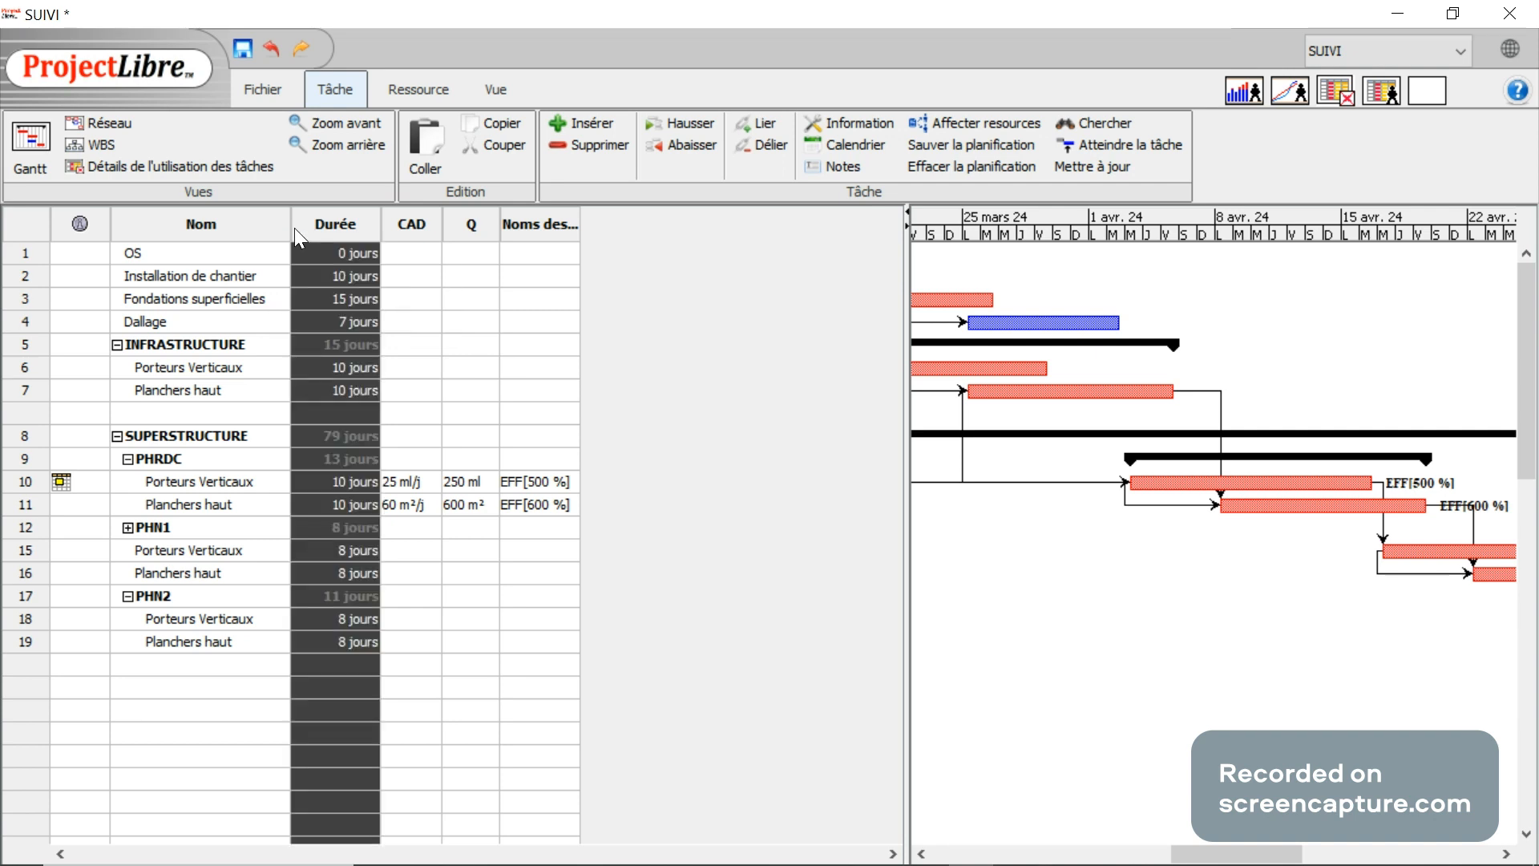
click(276, 225)
click(333, 226)
right_click(334, 226)
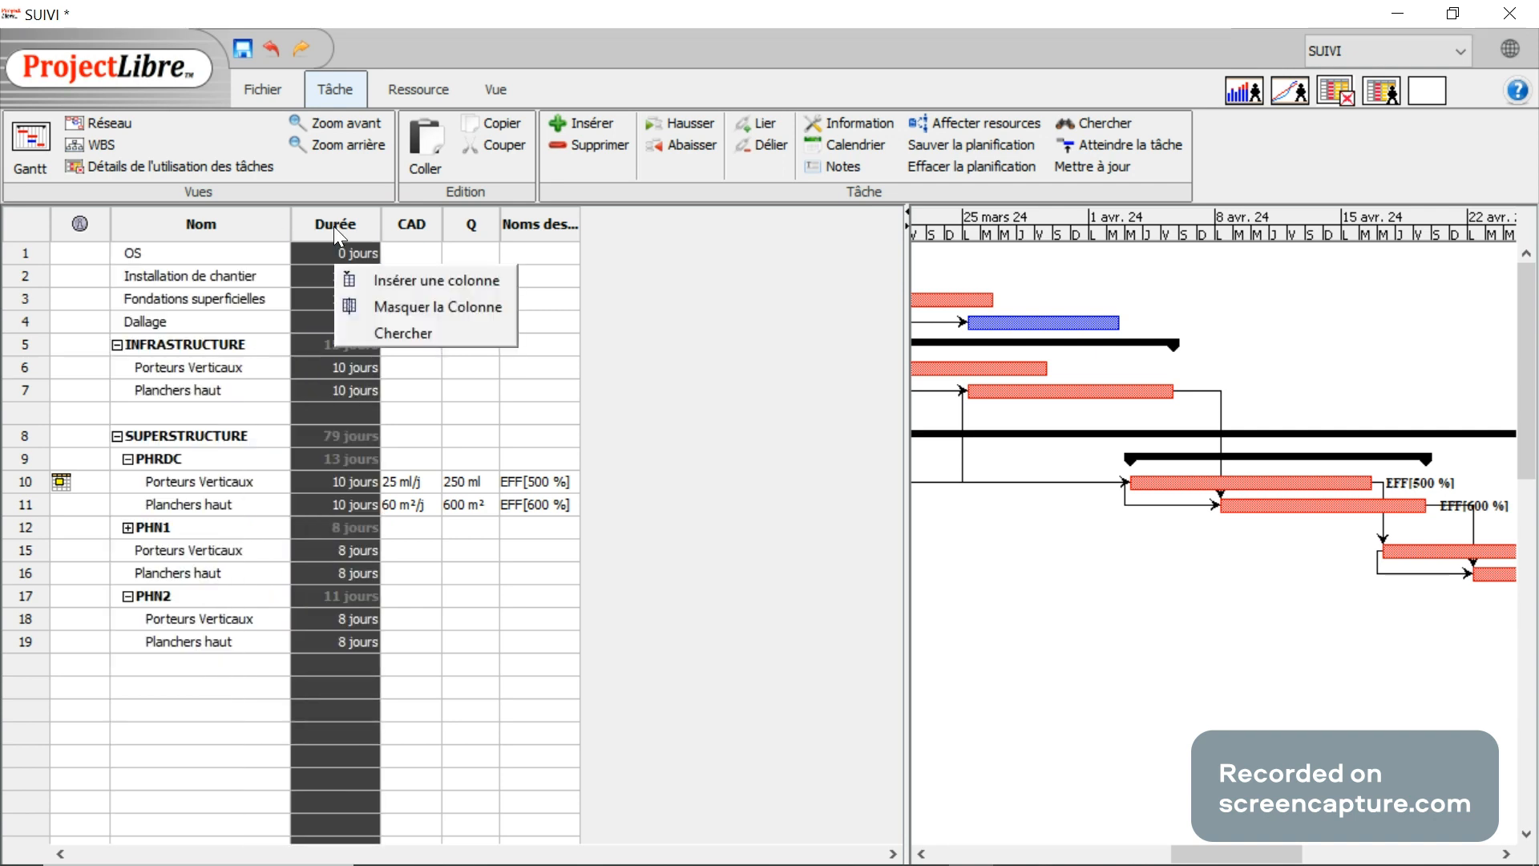
click(537, 223)
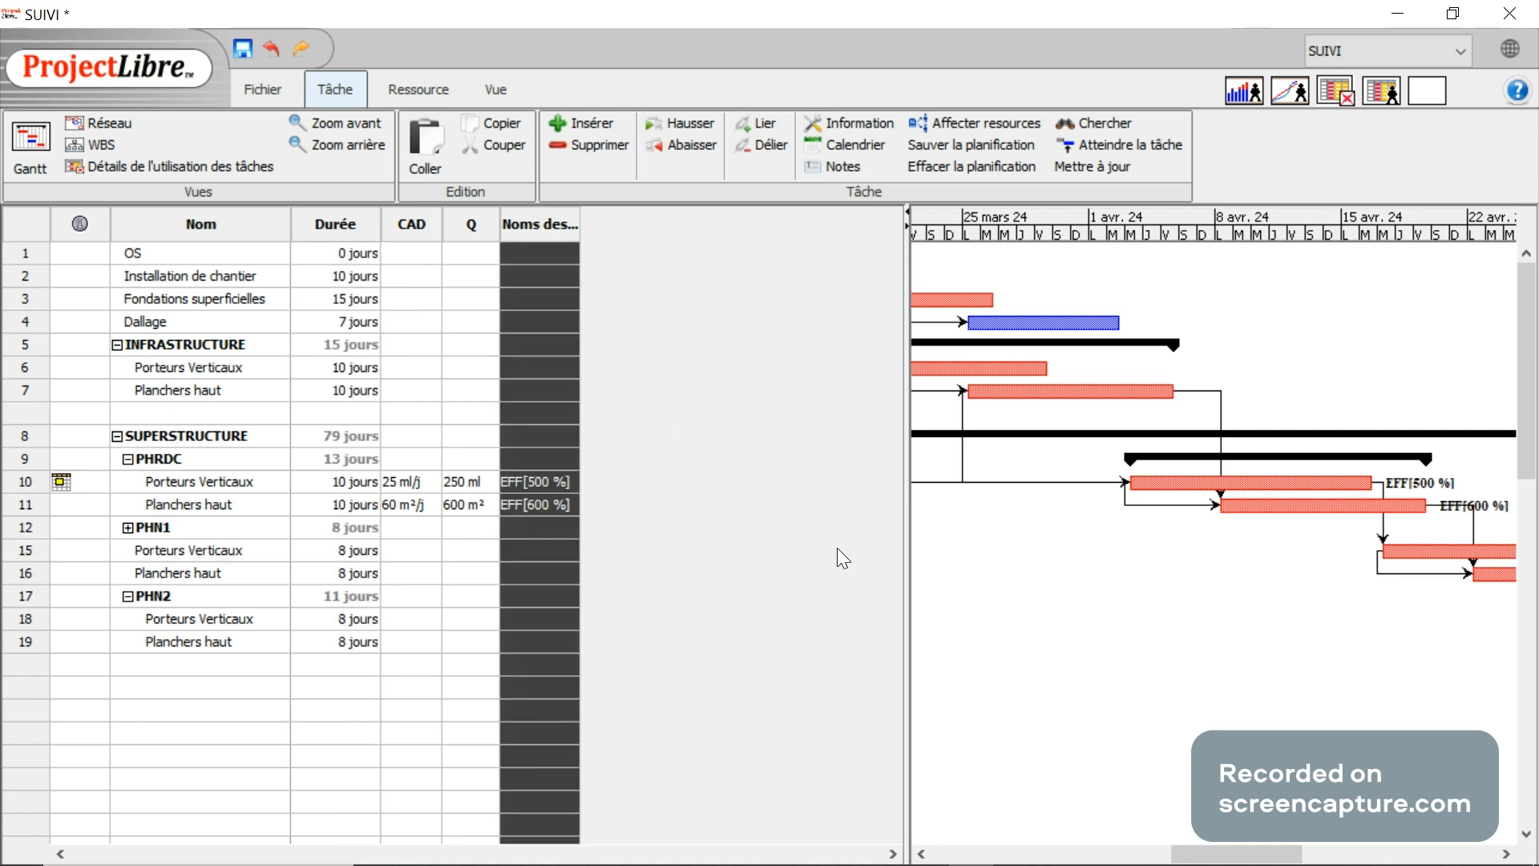
click(557, 625)
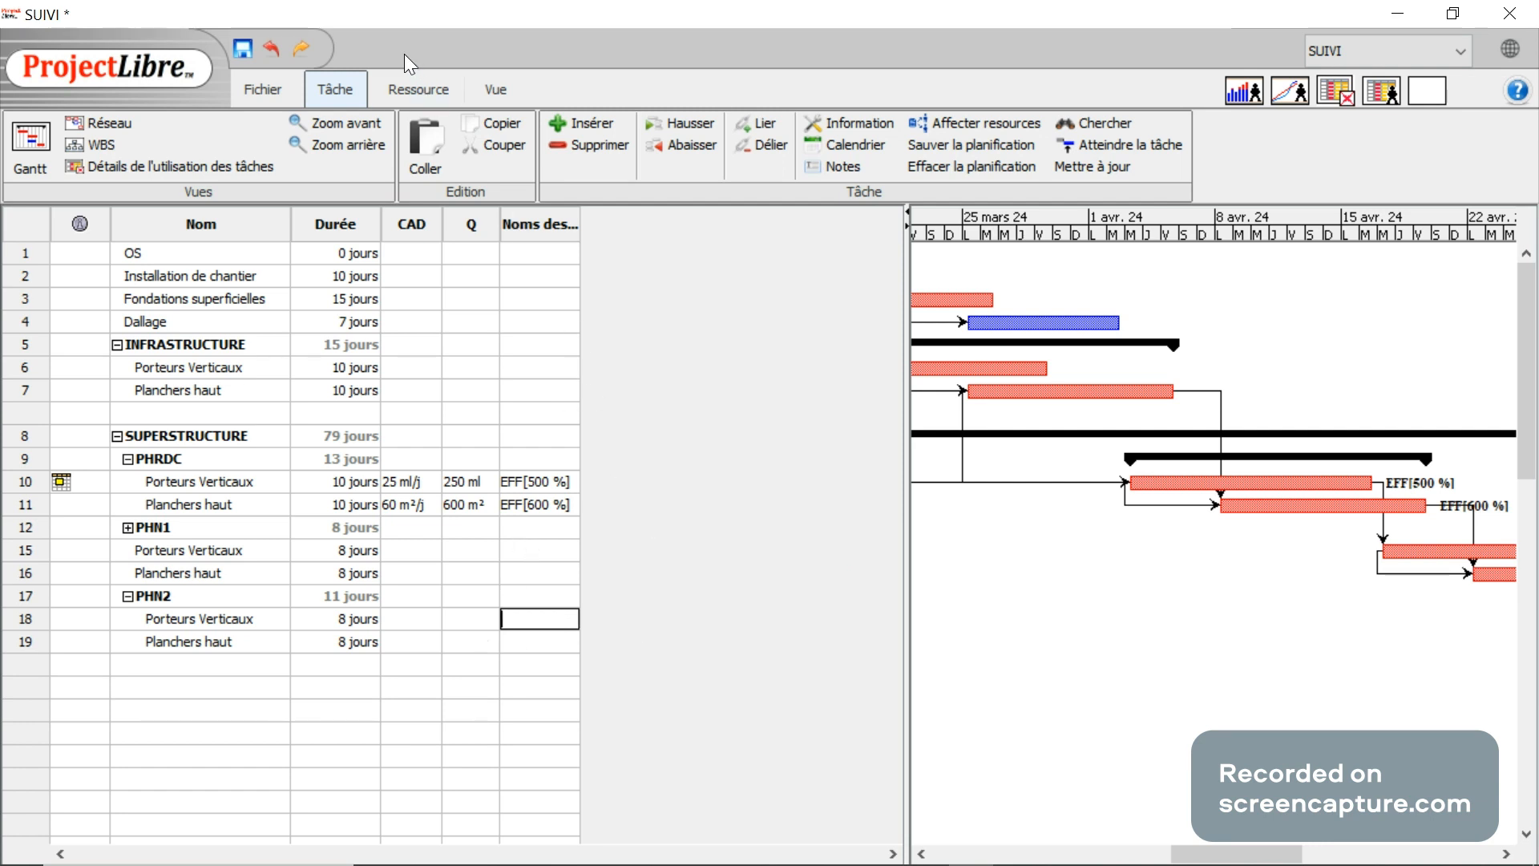
Display the detailed resource usage view to examine the EFF resource's work per task.
click(403, 91)
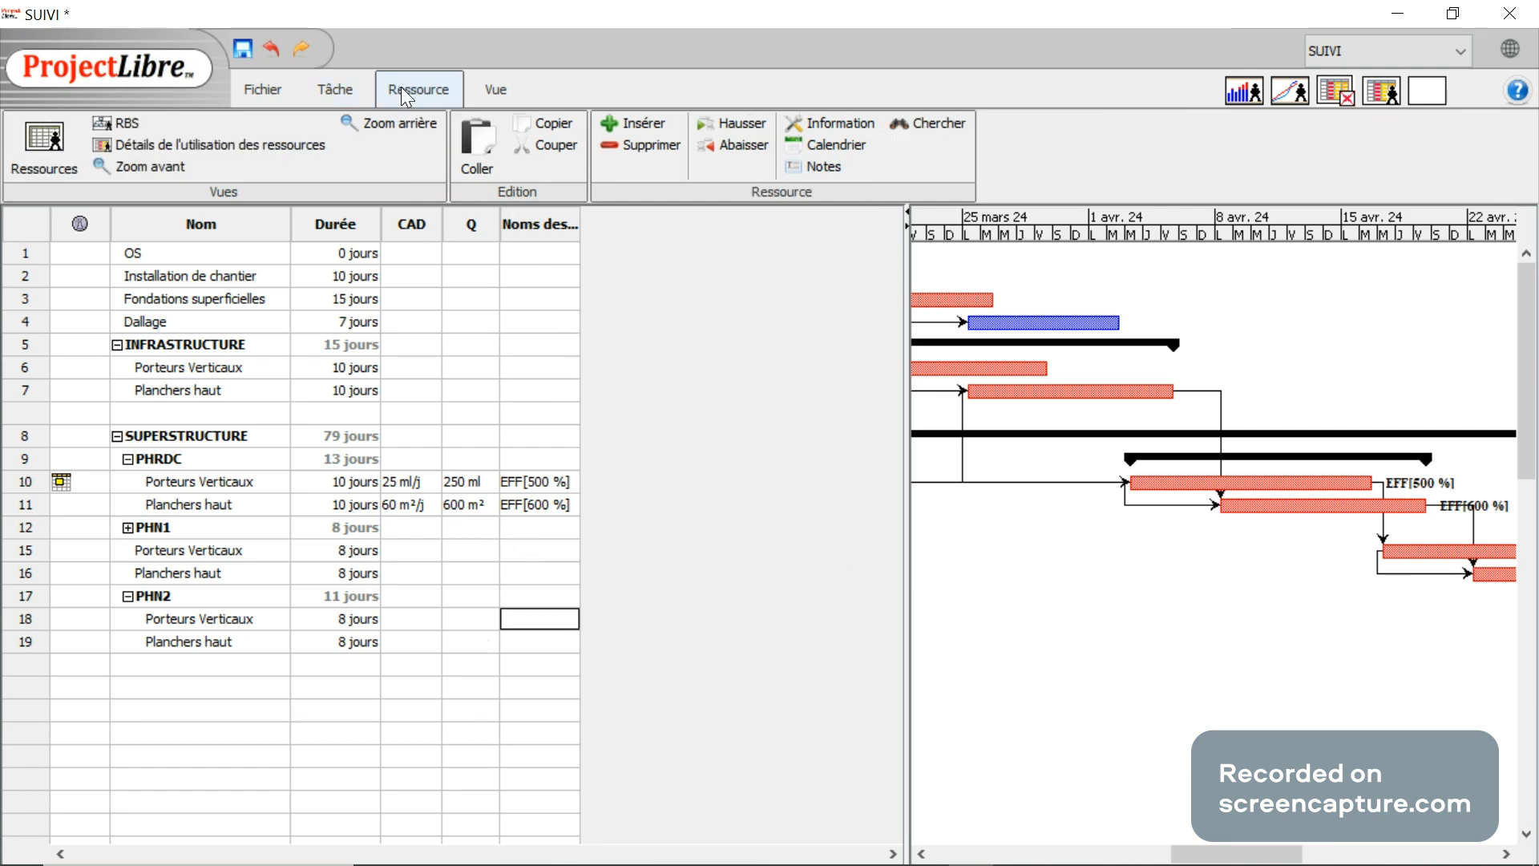
click(247, 145)
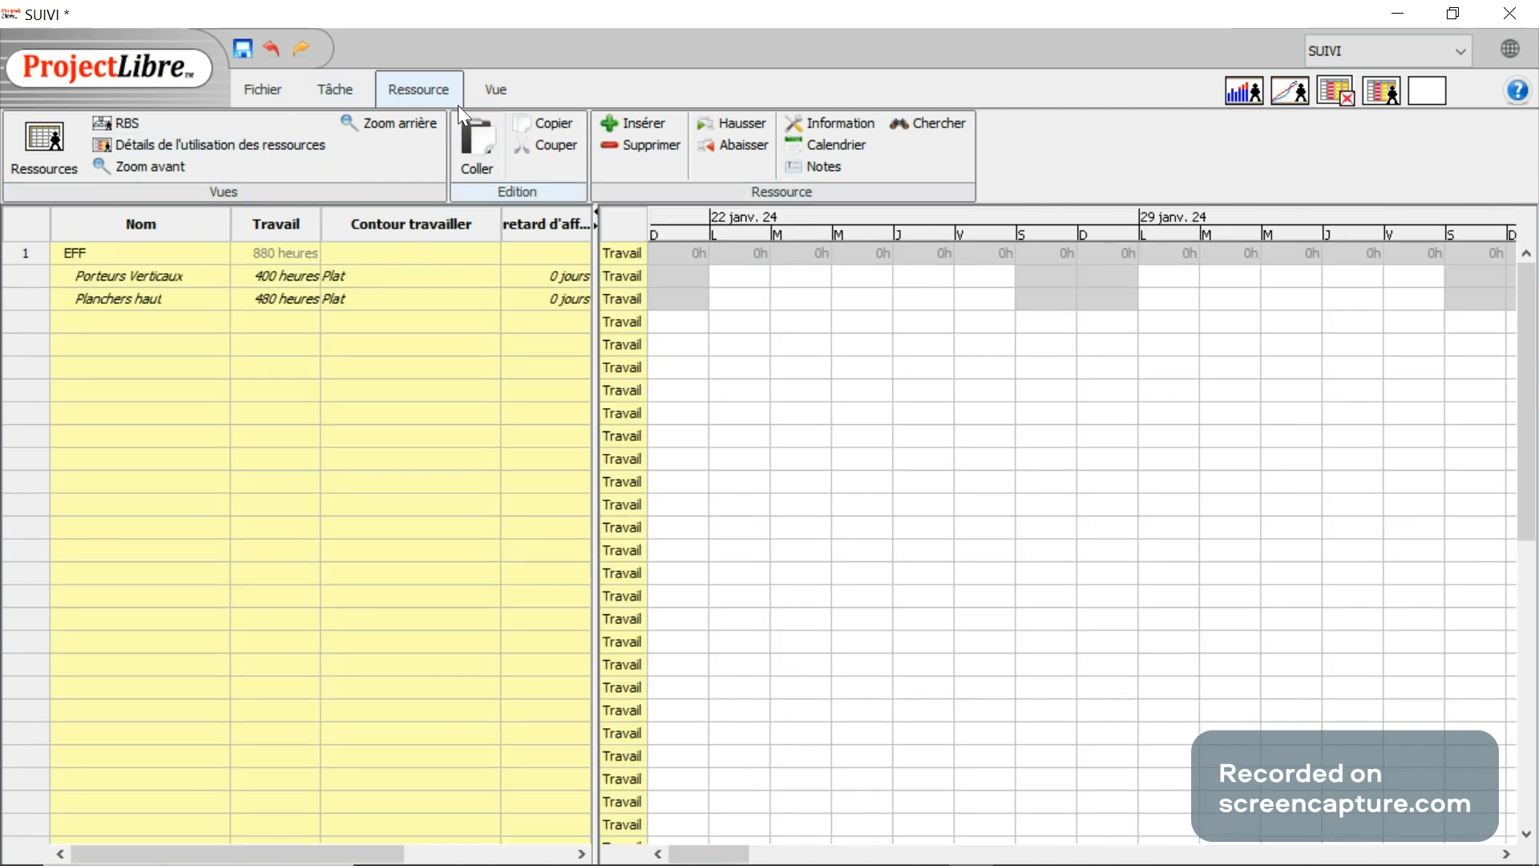
click(473, 88)
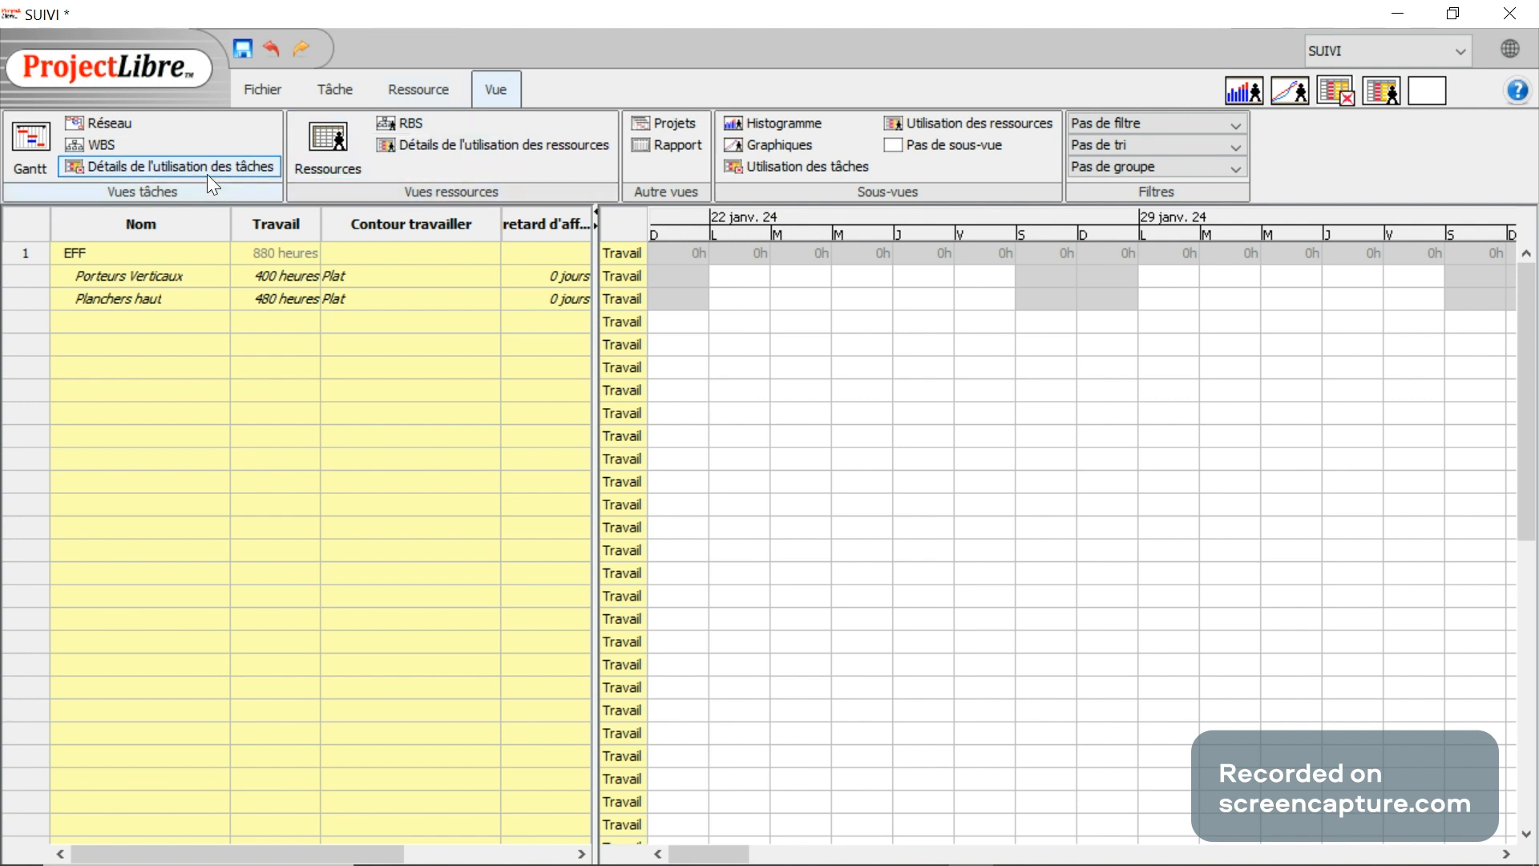
Show the resource histogram beneath the Gantt chart and examine the EFF resource's workload over time.
click(1242, 90)
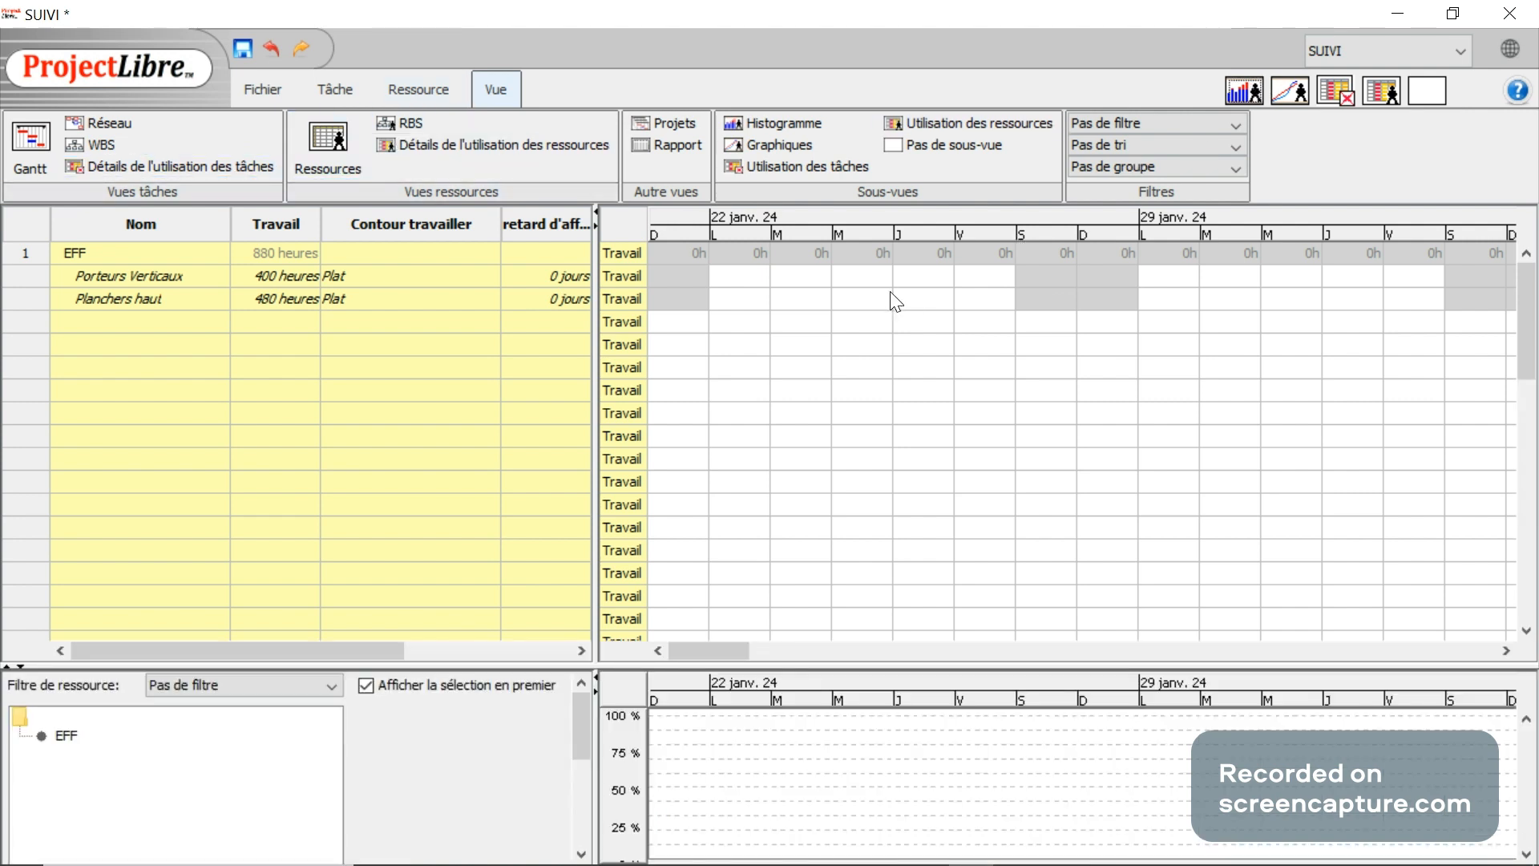
click(335, 89)
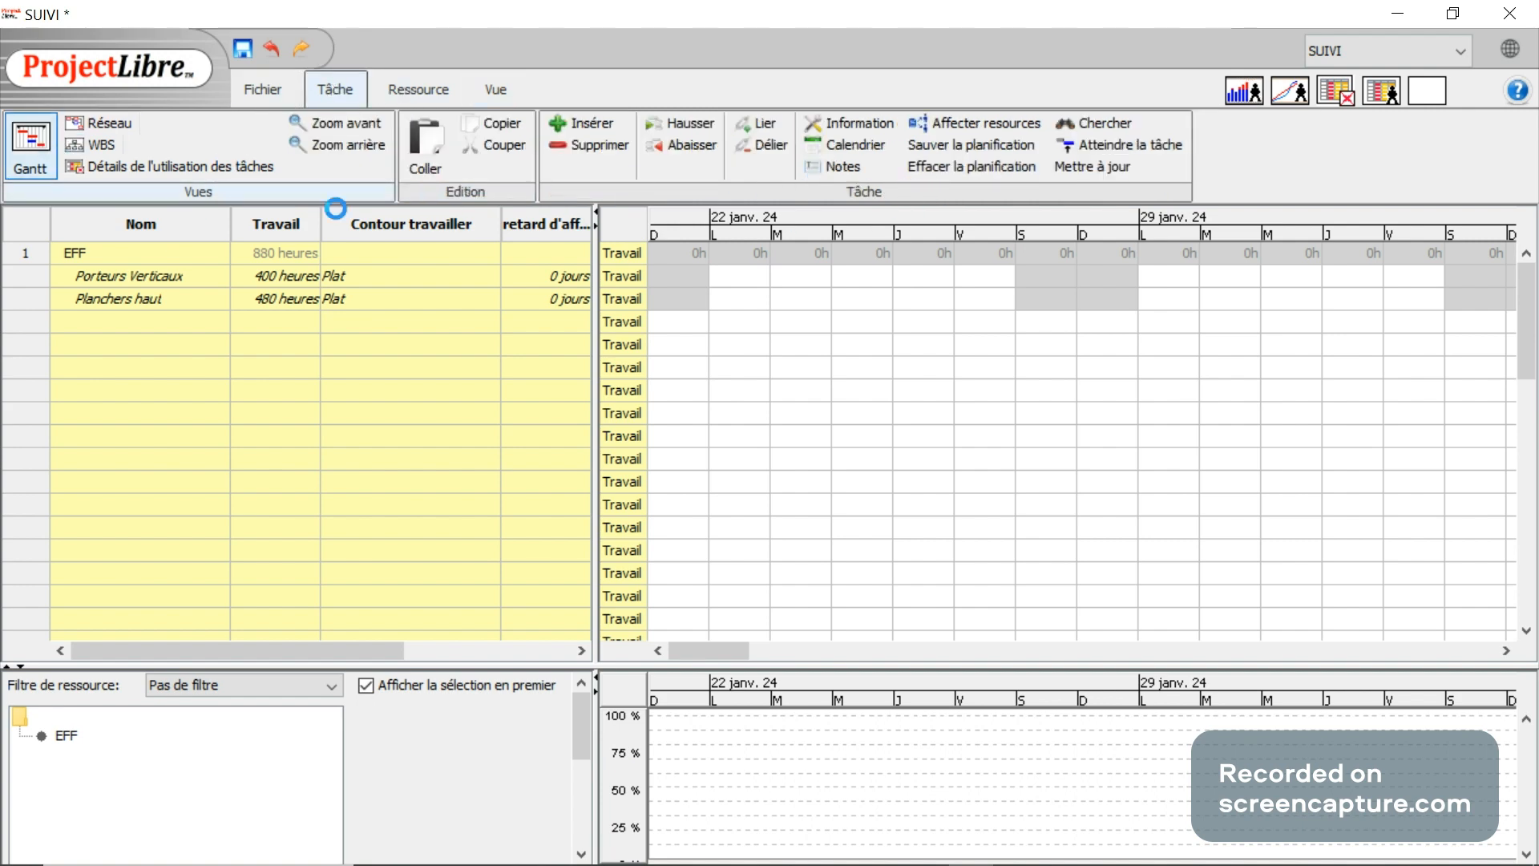
click(48, 148)
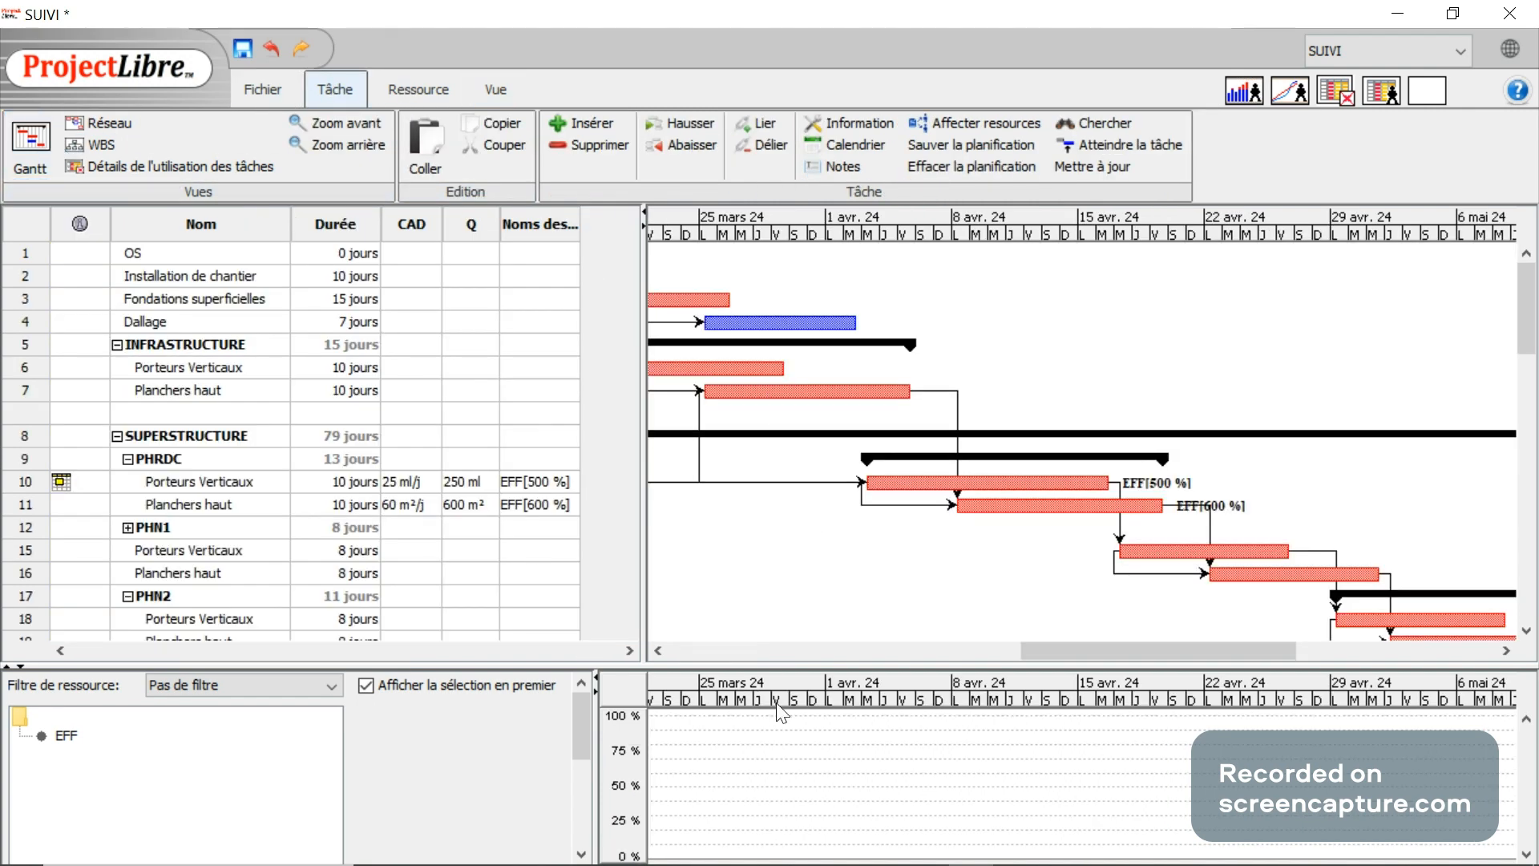
click(67, 735)
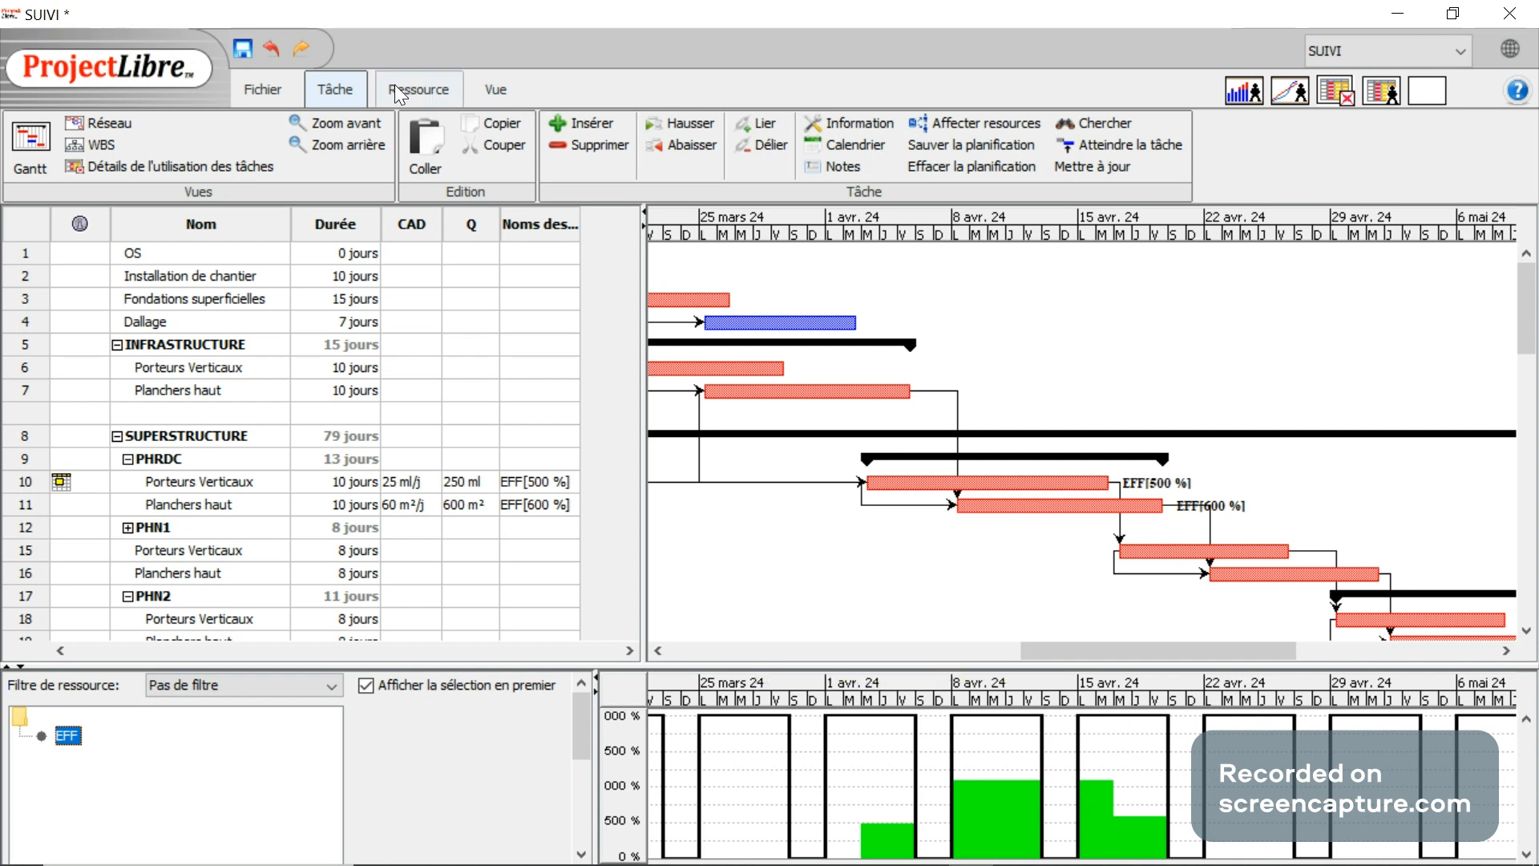
Switch the lower sub-view to the charts for the EFF resource and enlarge that area.
click(1279, 100)
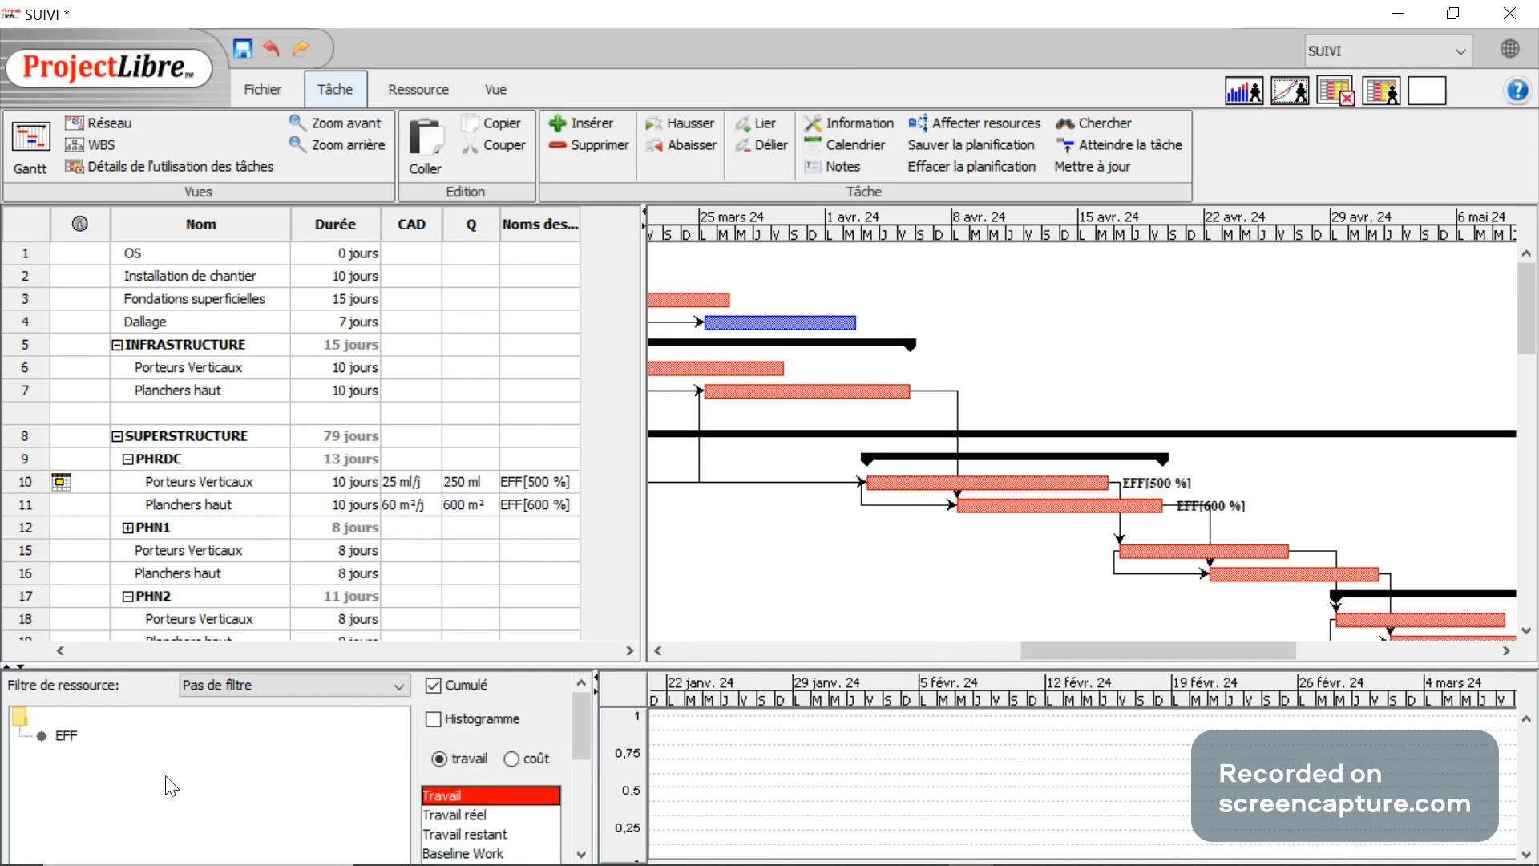
click(71, 736)
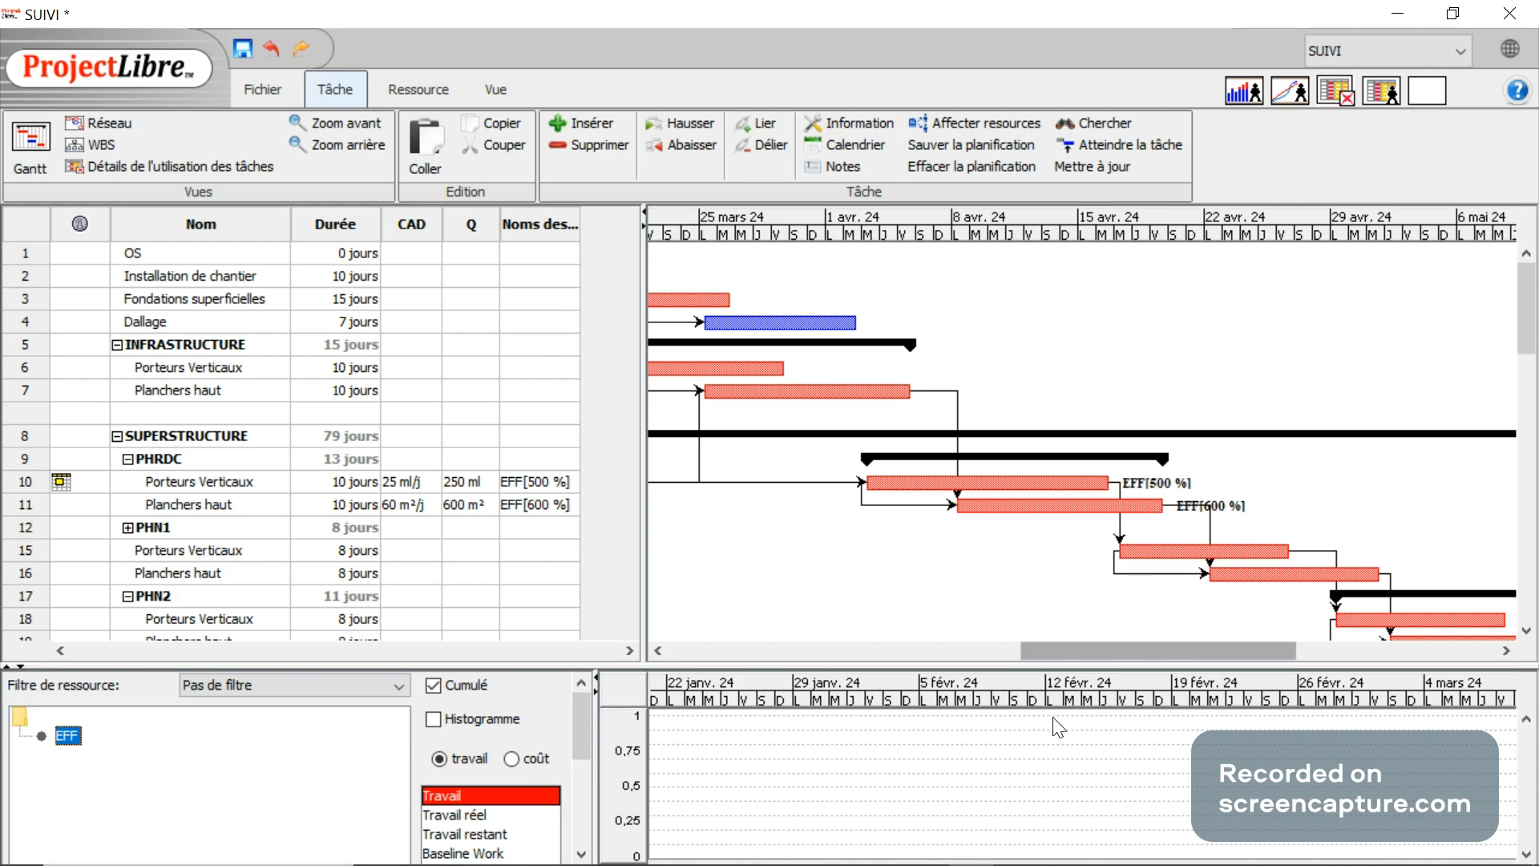
drag(1042, 665, 1038, 474)
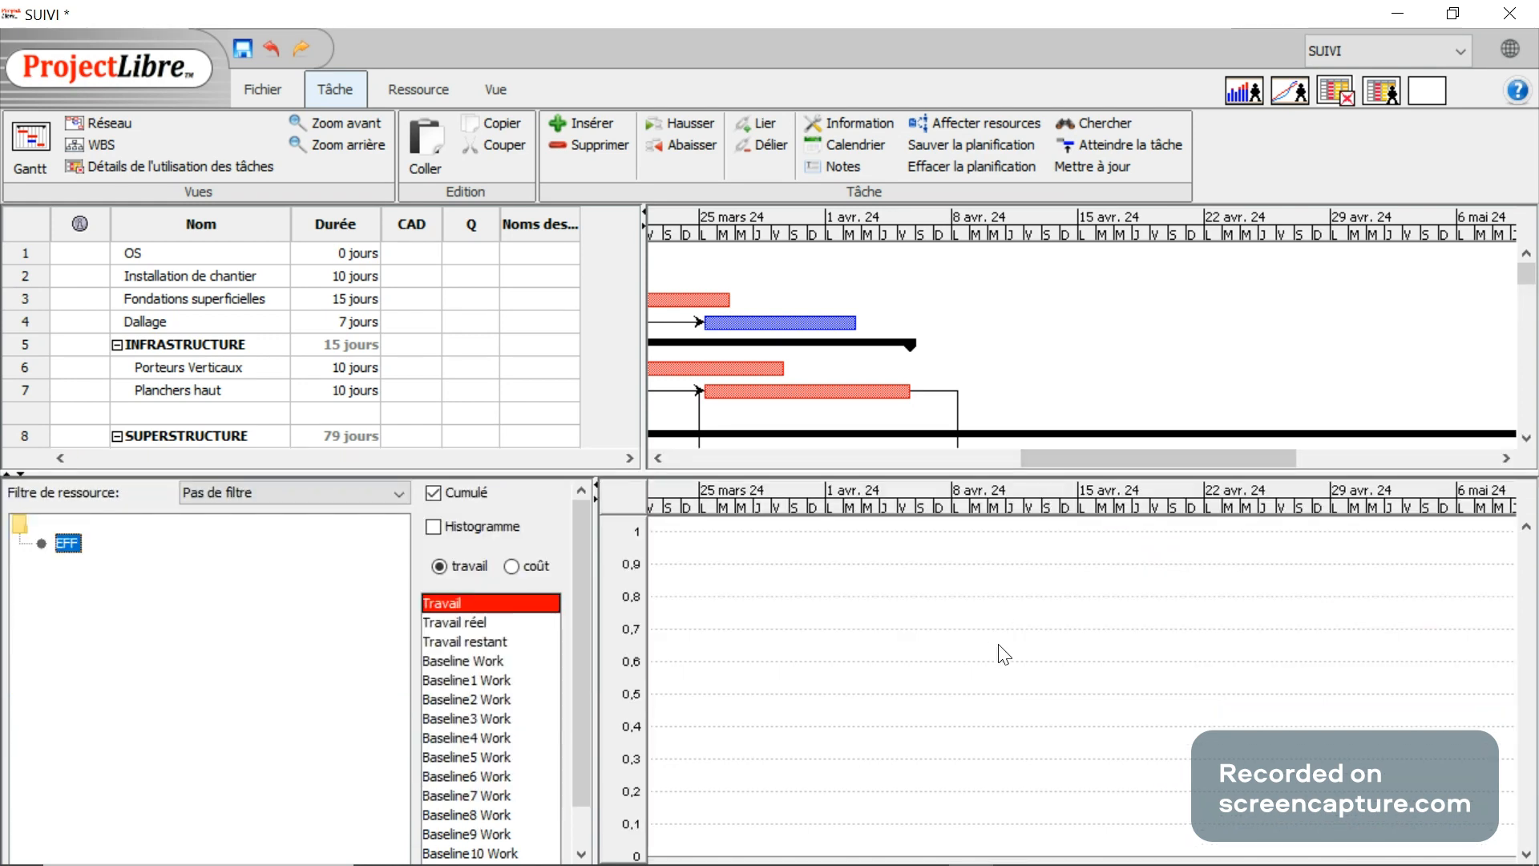
Chart the Travail series as a cumulative histogram after trying the Travail réel and Travail restant series.
click(466, 622)
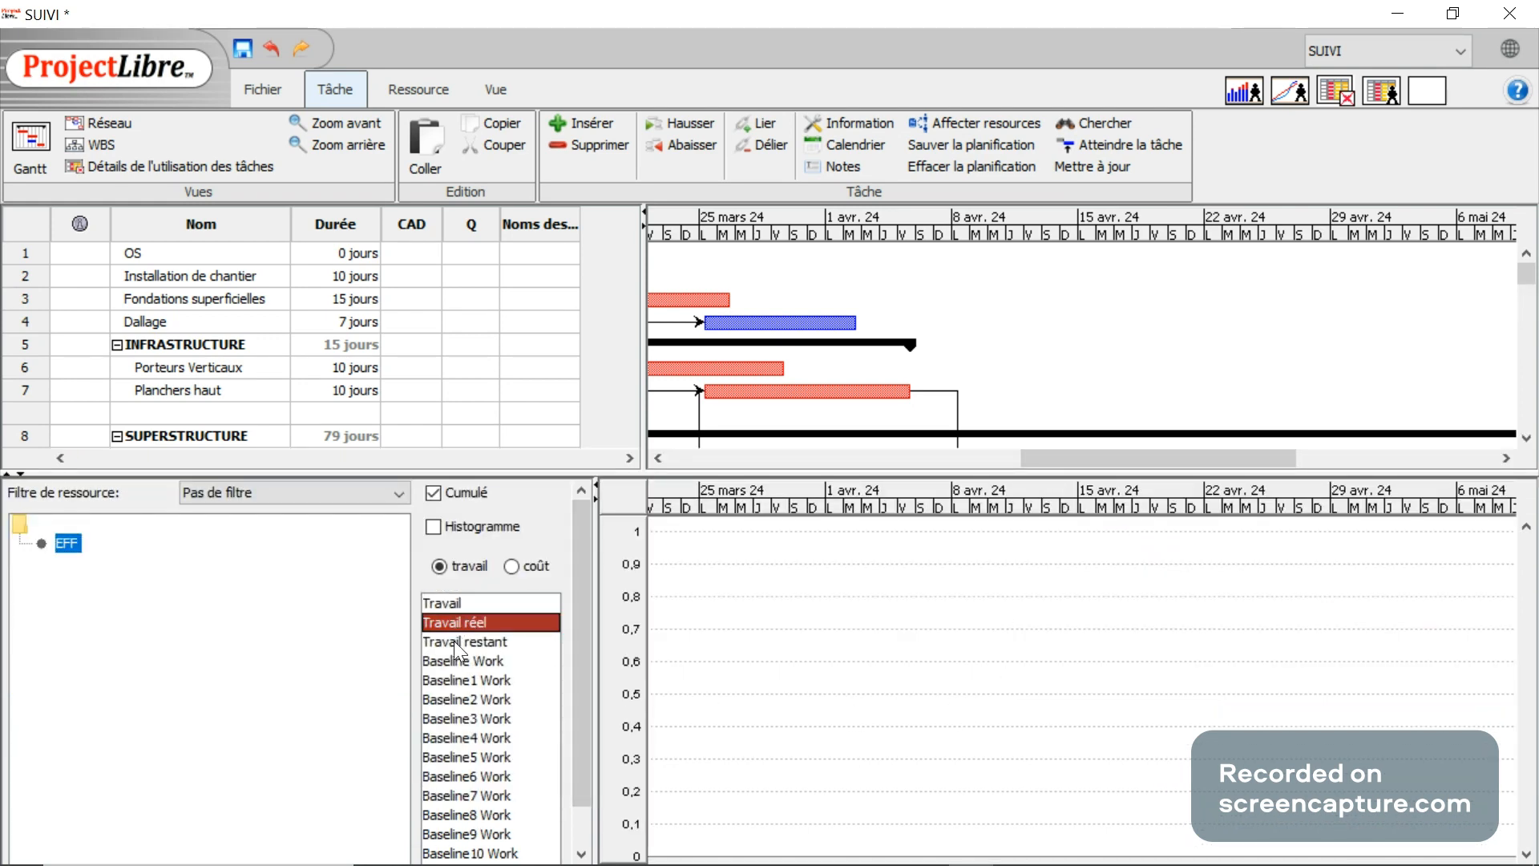
click(454, 641)
click(454, 603)
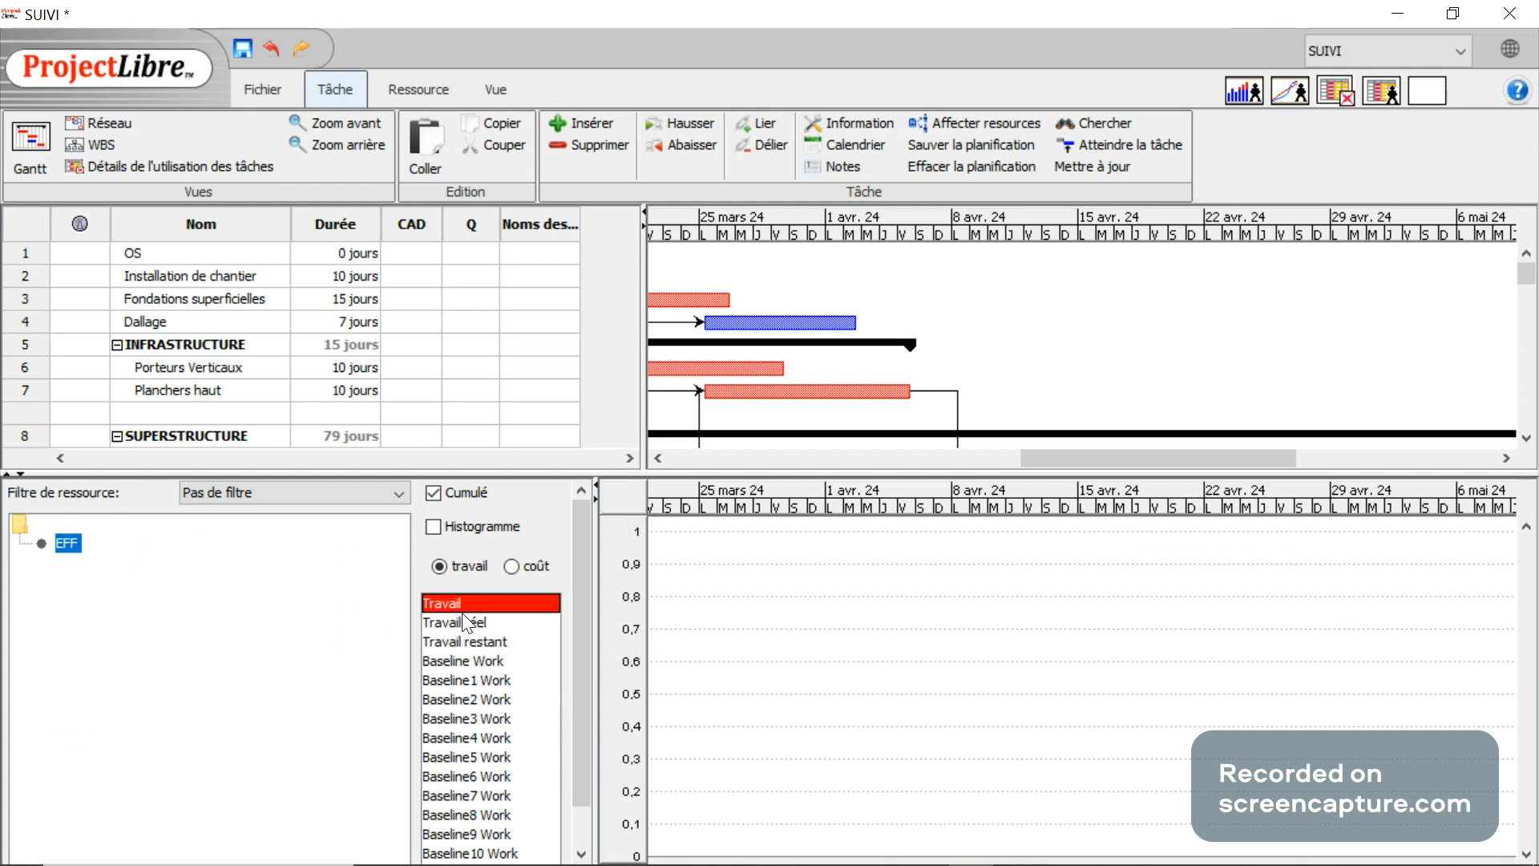
click(432, 529)
click(436, 492)
click(436, 493)
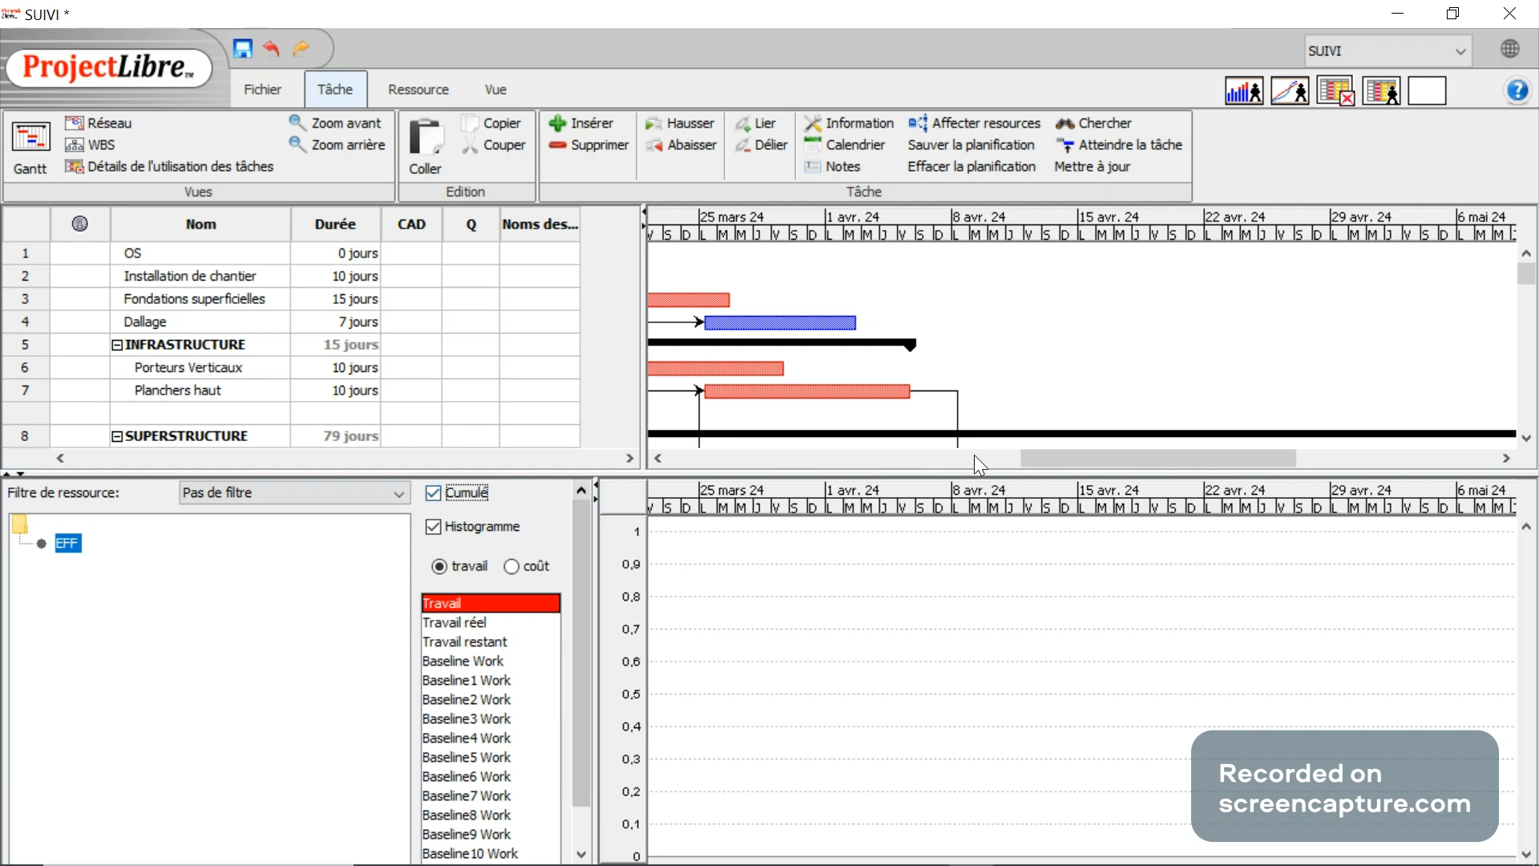
Select task 11, Planchers haut, and examine its cumulative work chart for EFF across April 2024.
drag(1127, 454, 893, 465)
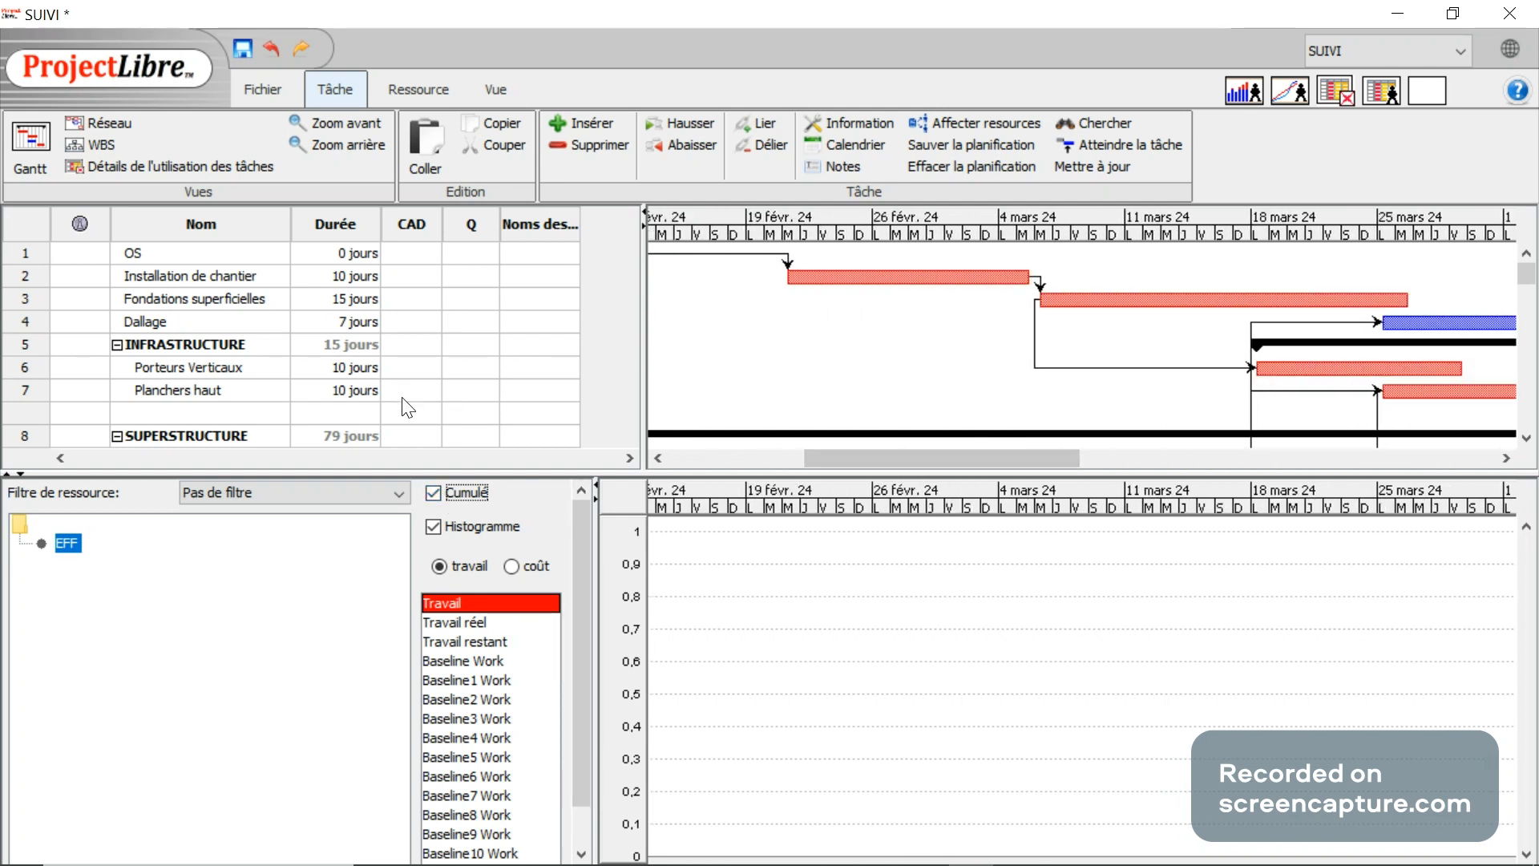
double_click(281, 432)
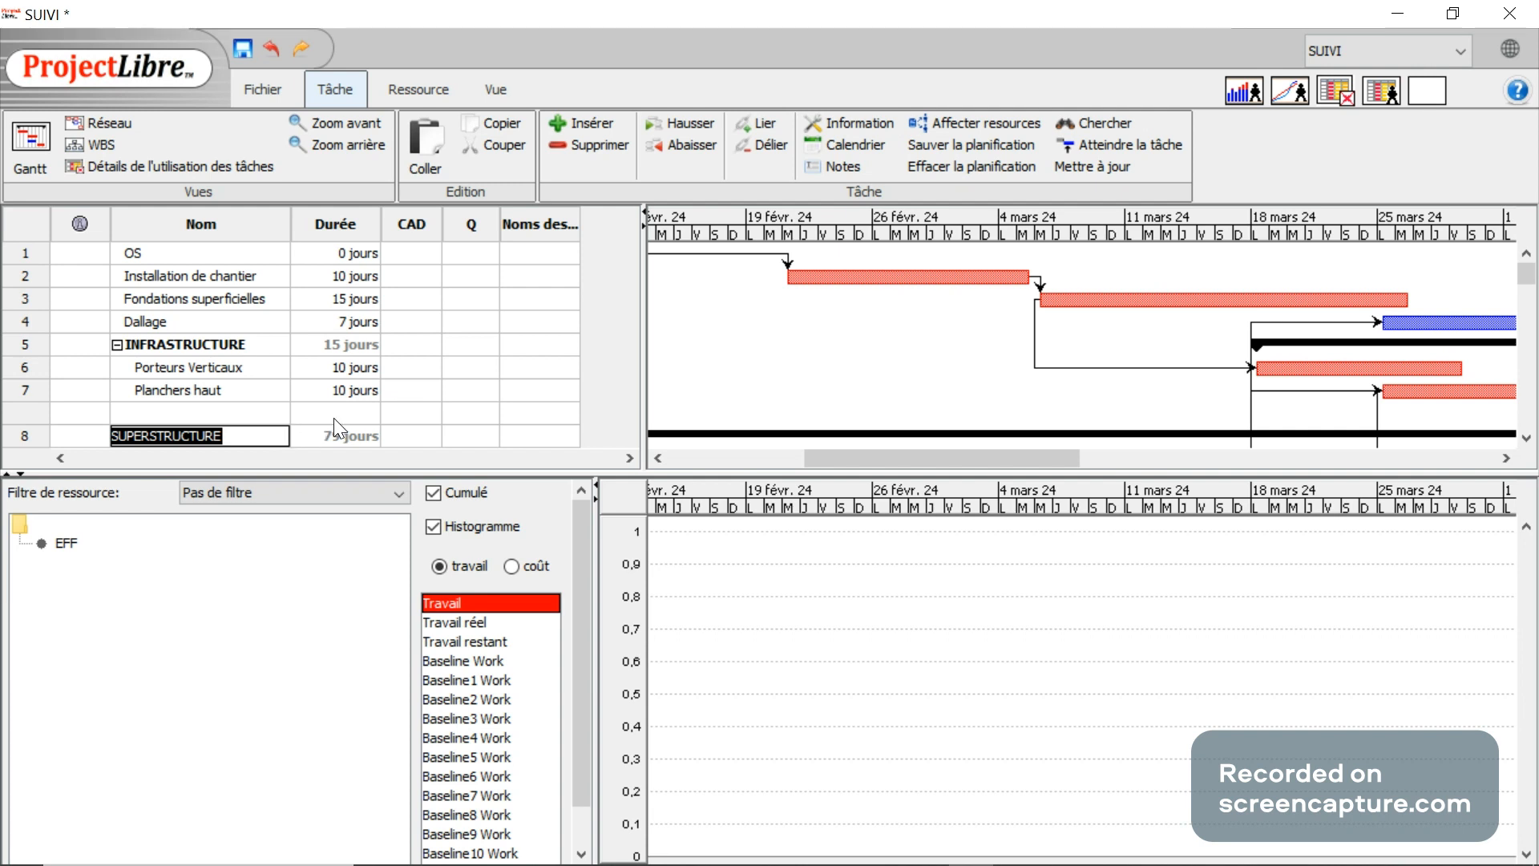
key(Down)
key(Down)
key(Down)
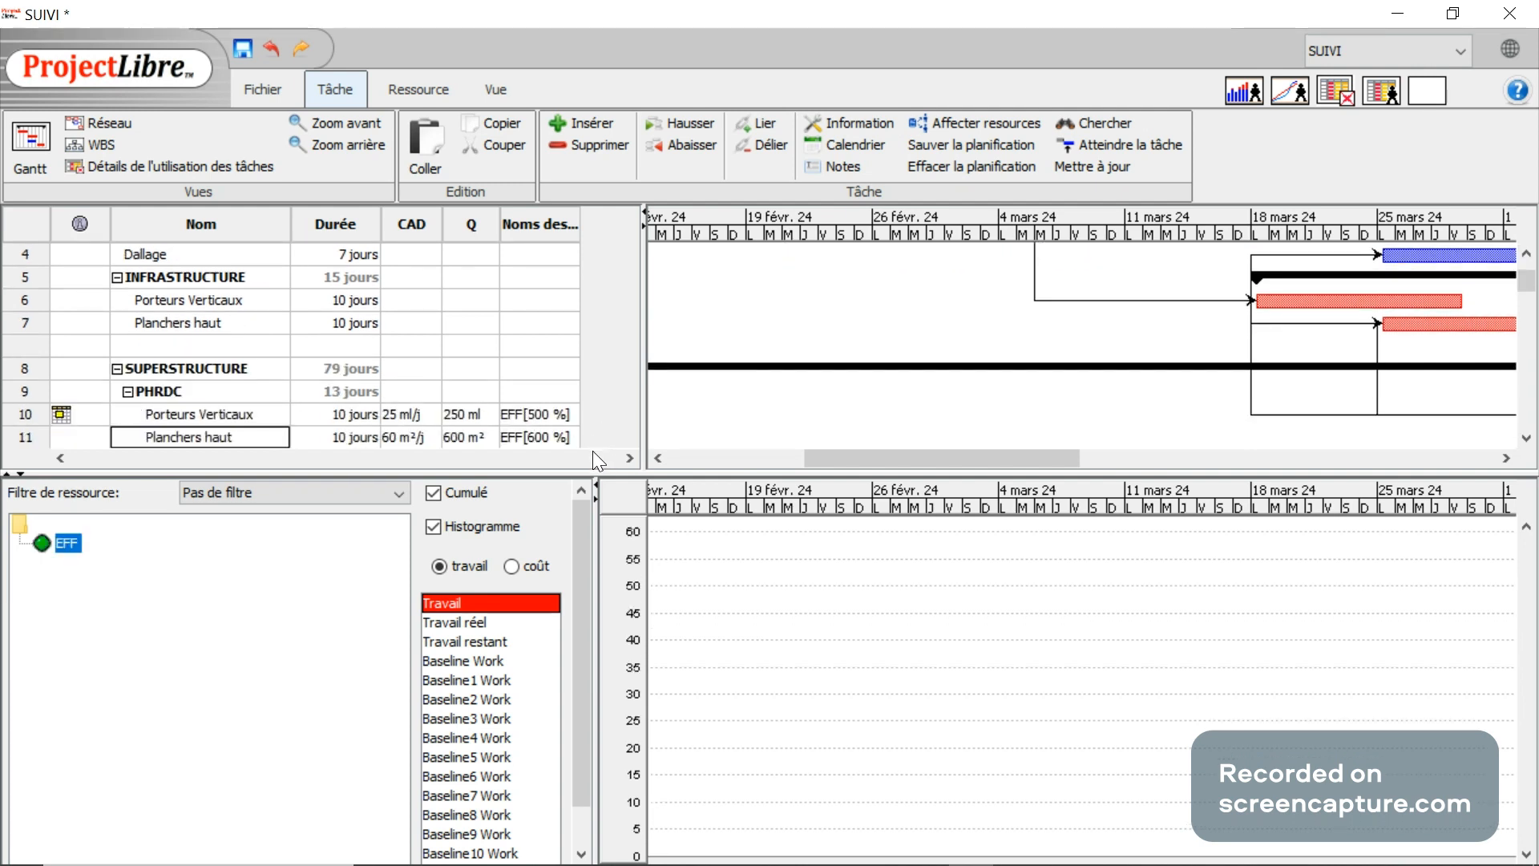
drag(849, 464, 1085, 463)
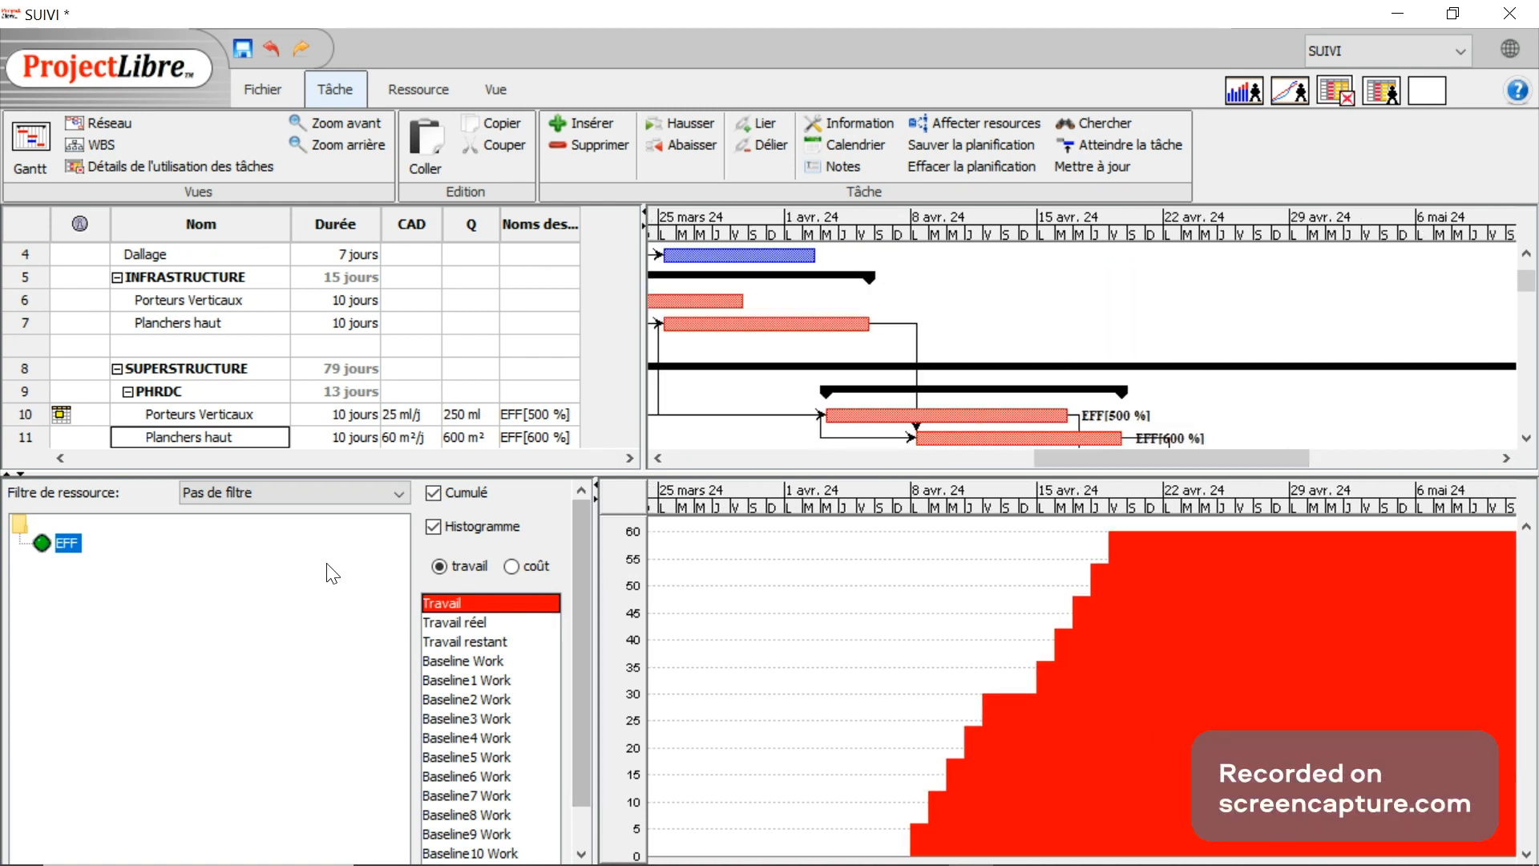
Compare the histogram and line displays of task 11's cumulative work, ending on the line curve.
click(434, 526)
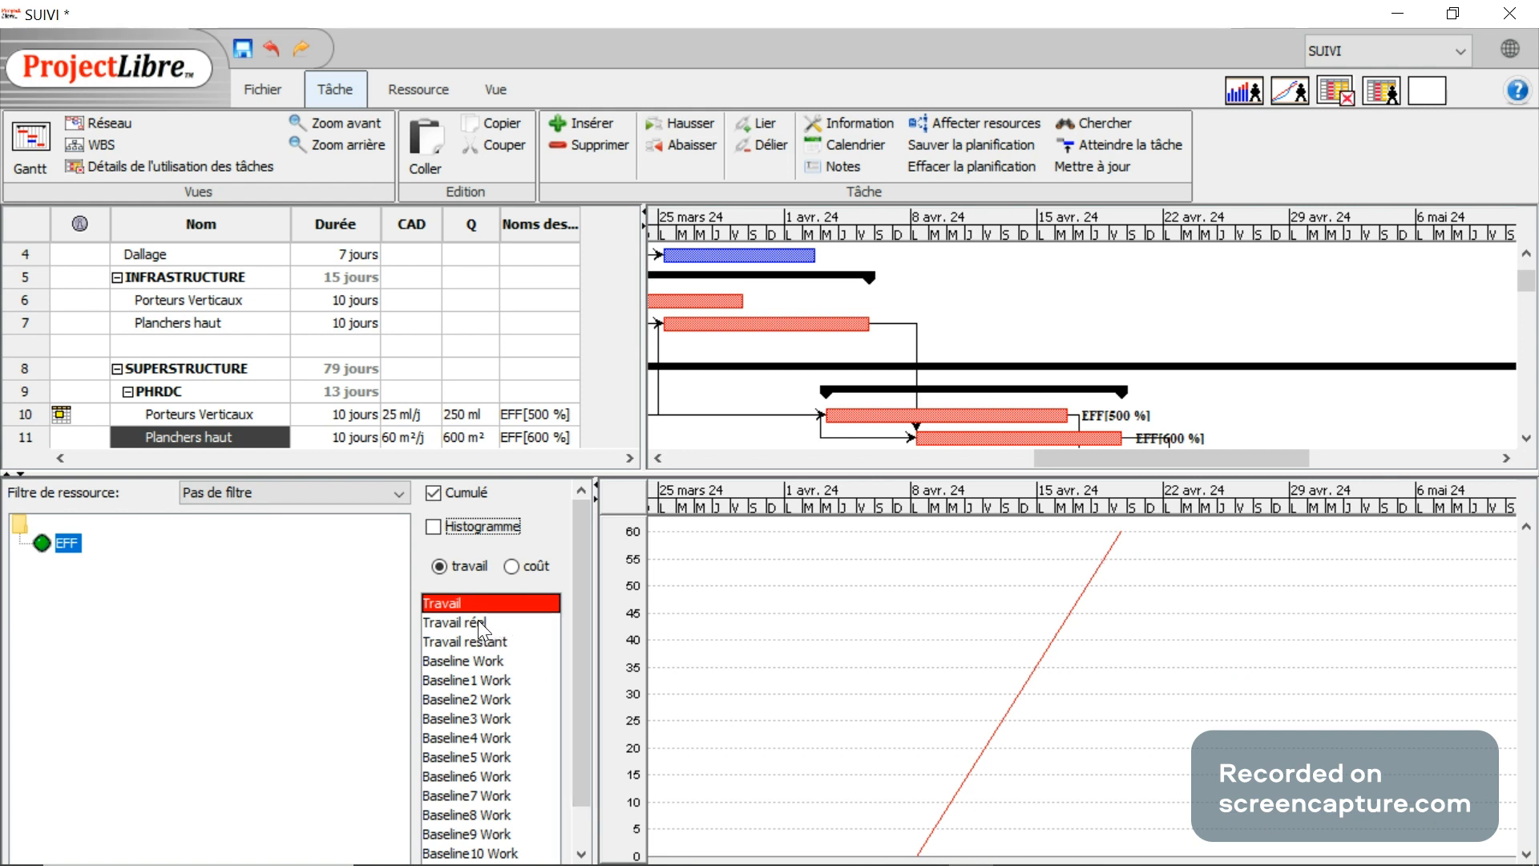
click(434, 526)
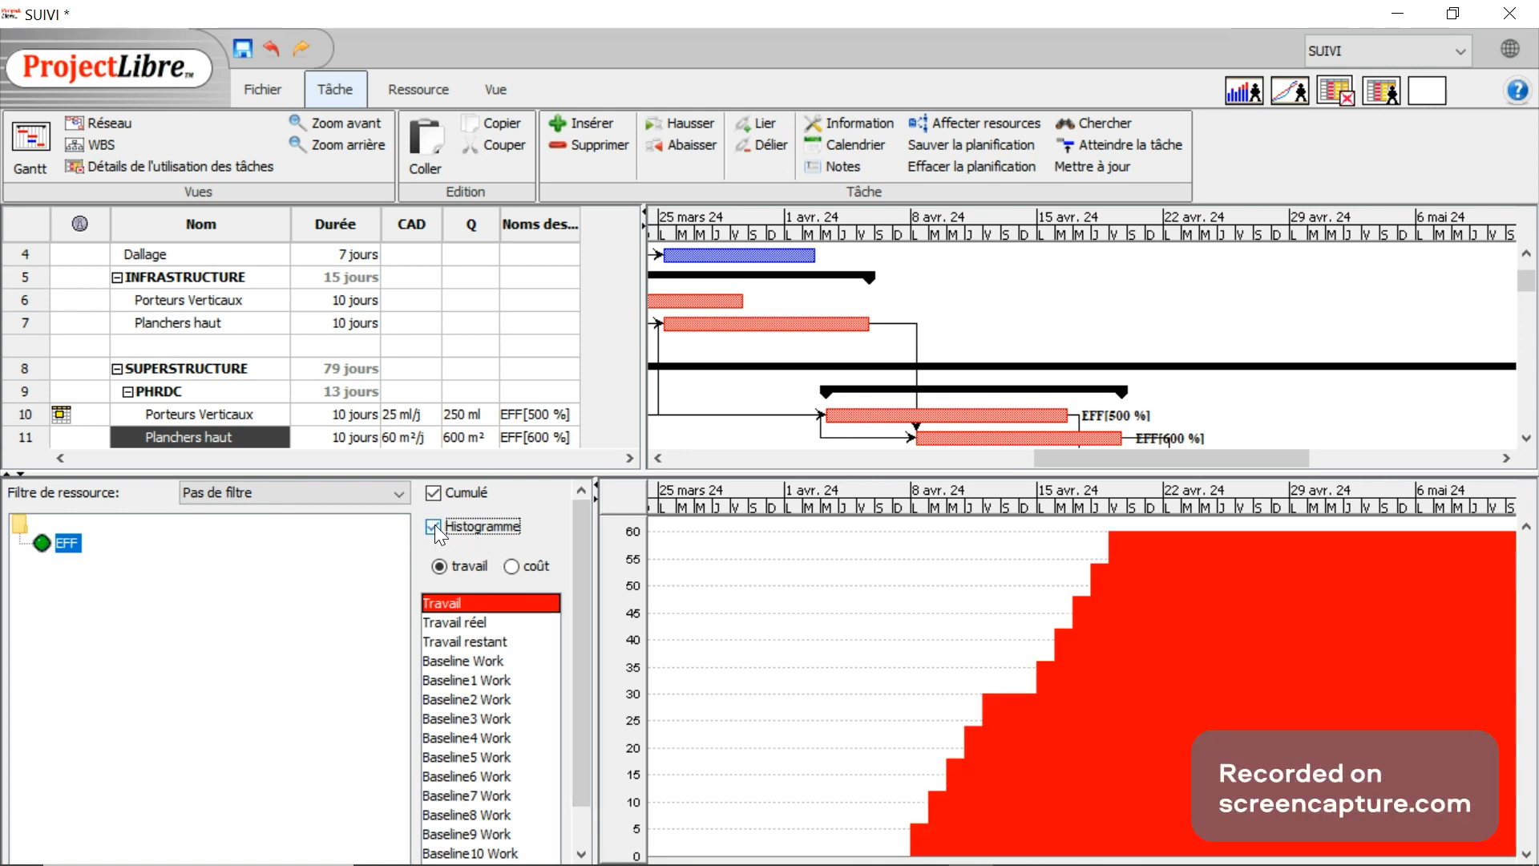
click(434, 526)
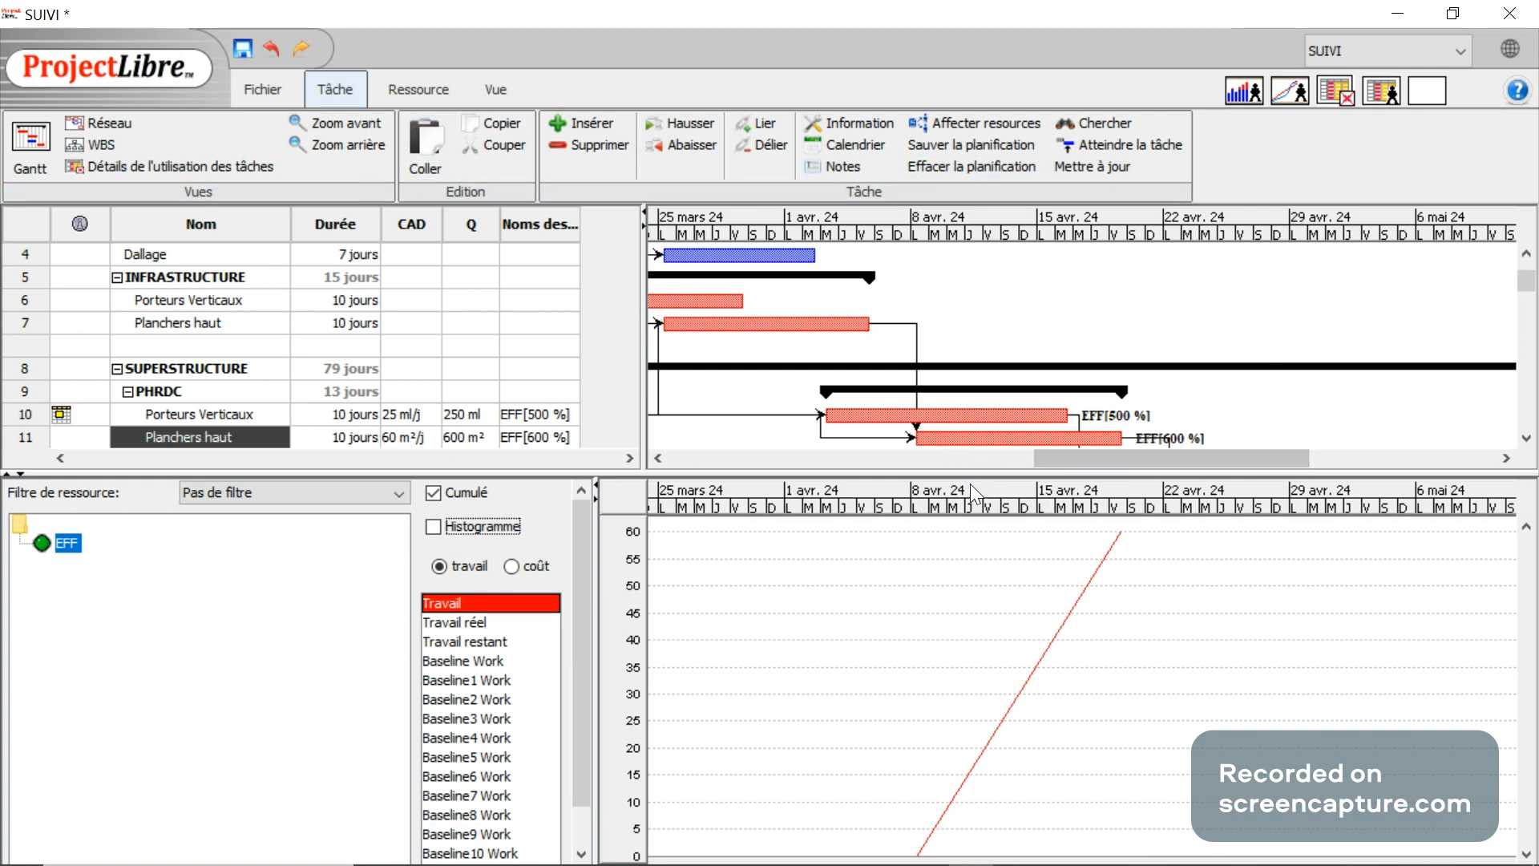
Hide the charts sub-view and narrow the task table area to end just after the Noms des ressources column.
click(1290, 92)
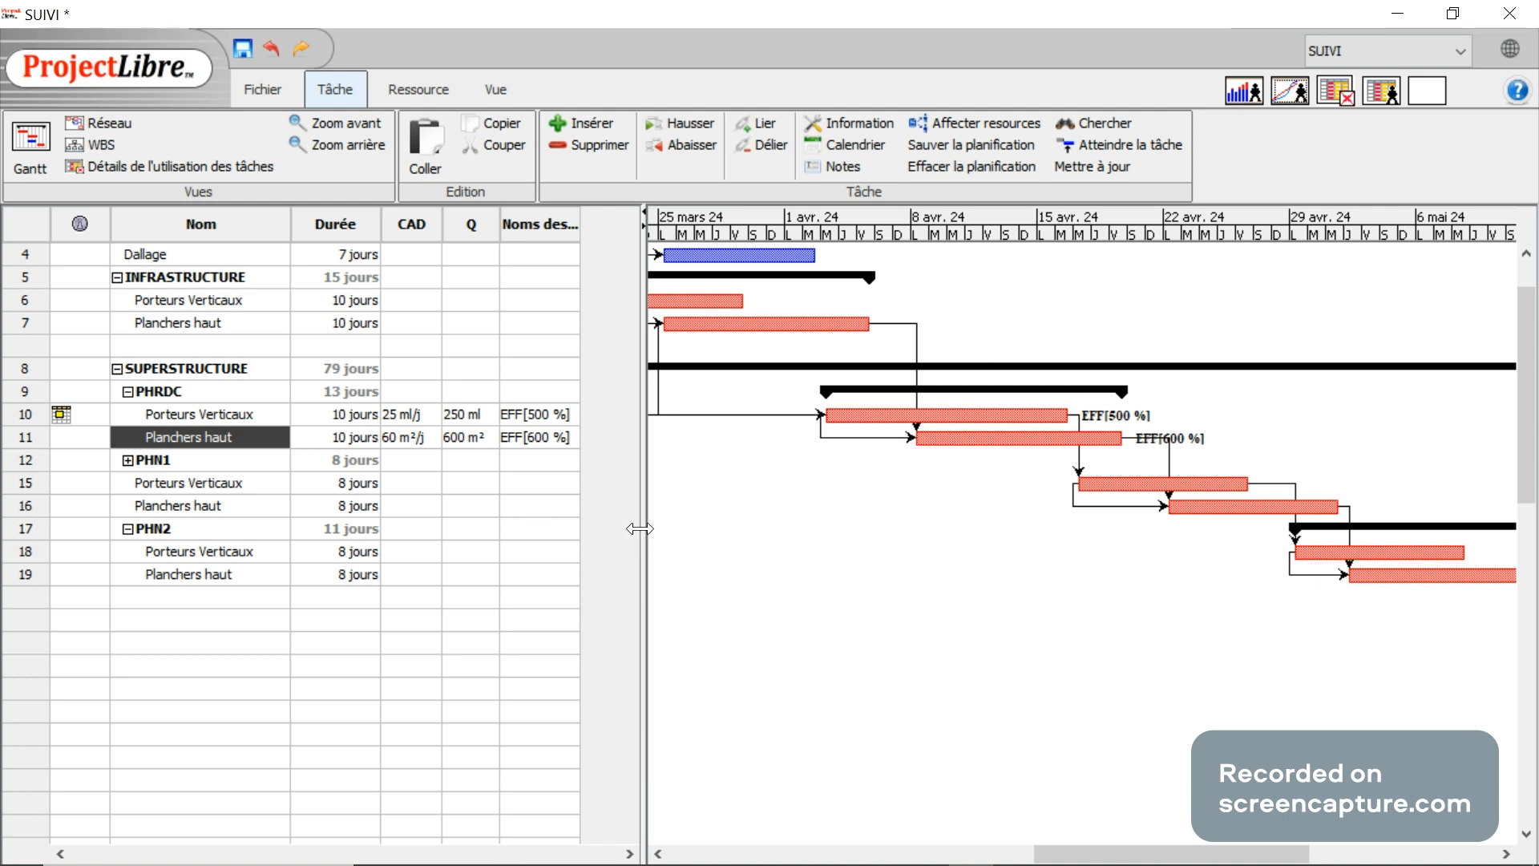
drag(640, 528, 586, 531)
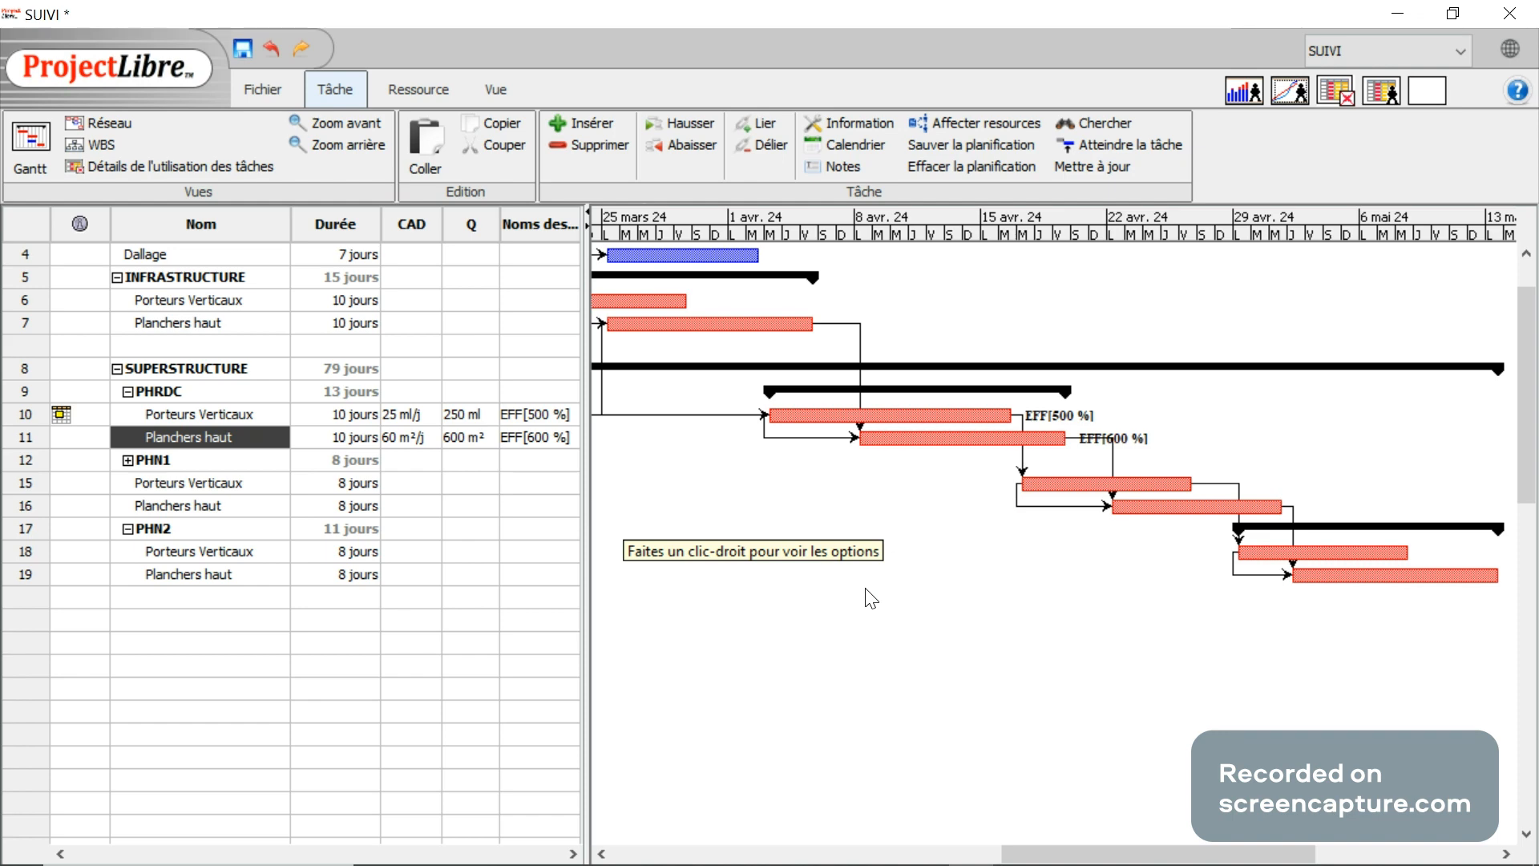
key(alt+Tab)
key(alt+Tab)
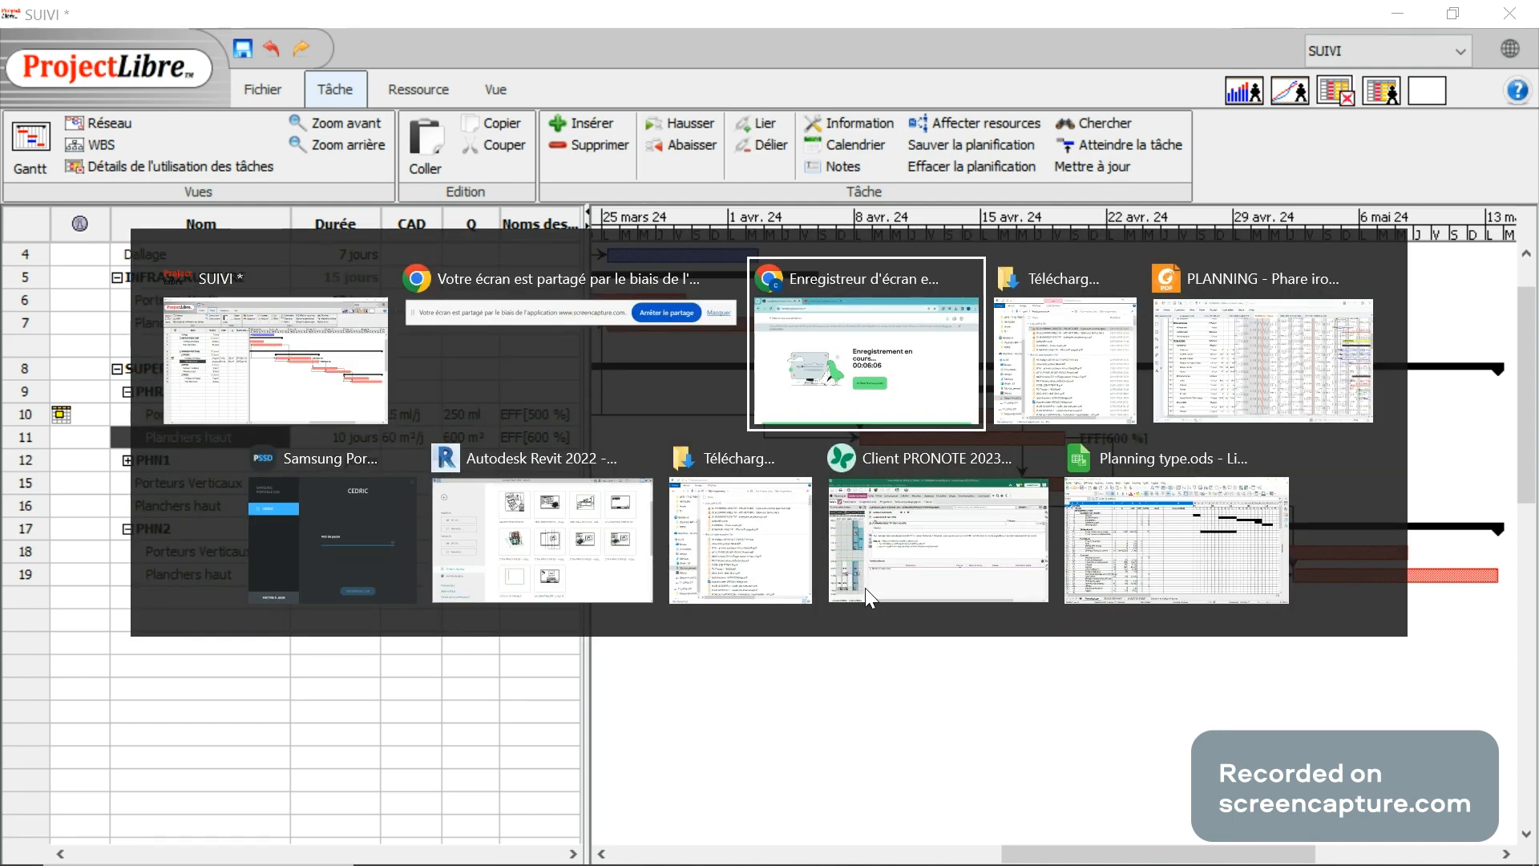